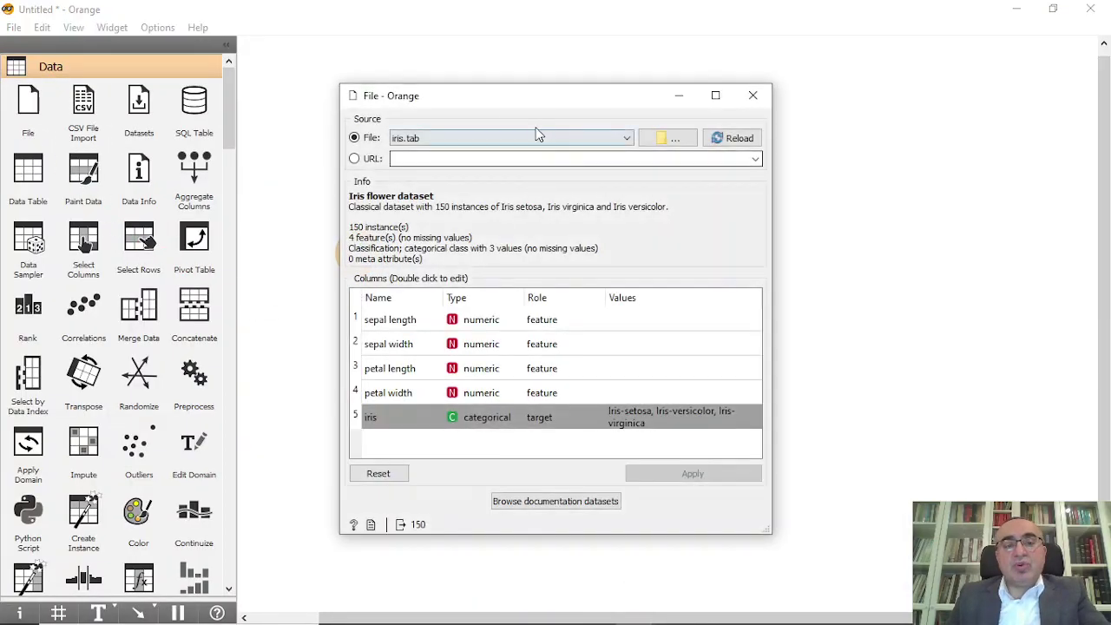
# Switch the File widget's dataset from iris to titanic.tab and close its settings.
pyautogui.click(499, 139)
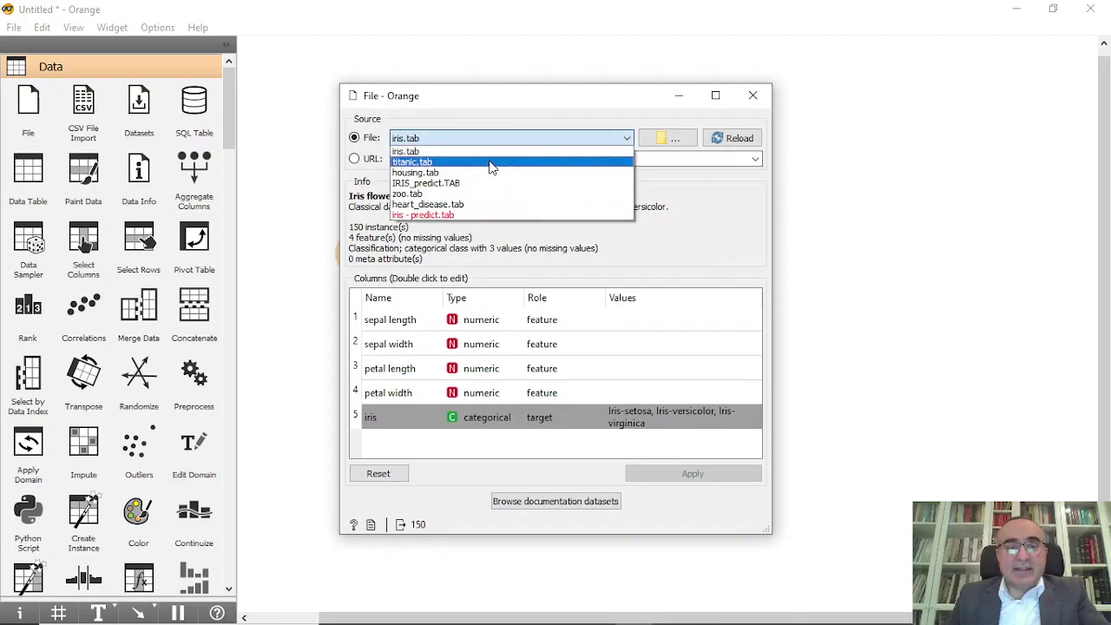
pyautogui.click(490, 163)
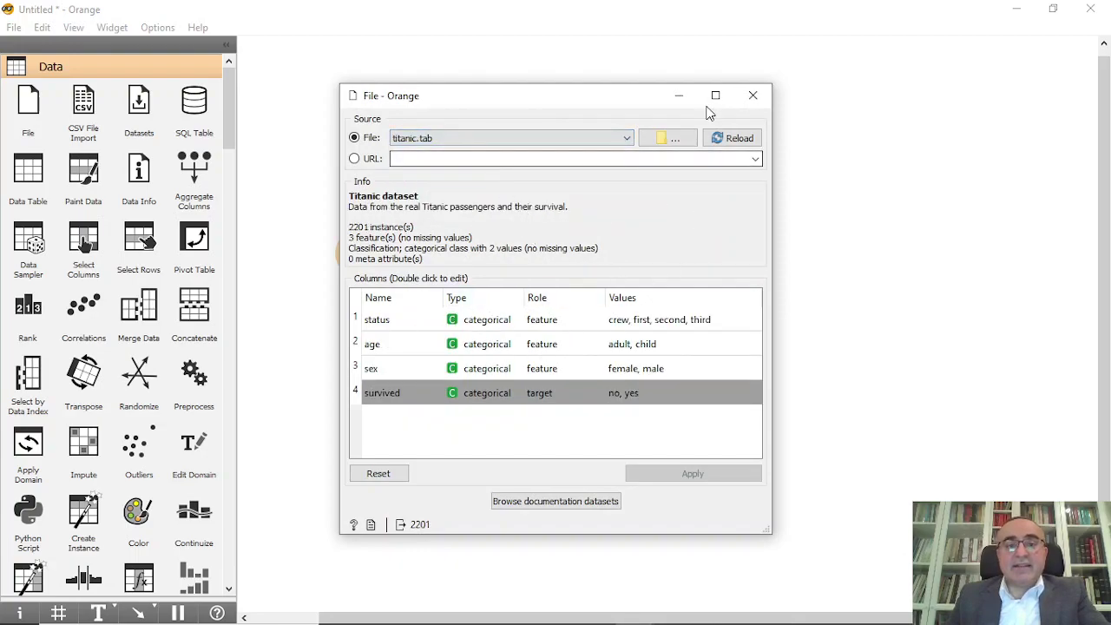
pyautogui.click(753, 95)
# Add a Data Table fed by File and browse the 2201 Titanic passenger rows.
pyautogui.moveTo(388, 240); pyautogui.dragTo(501, 128)
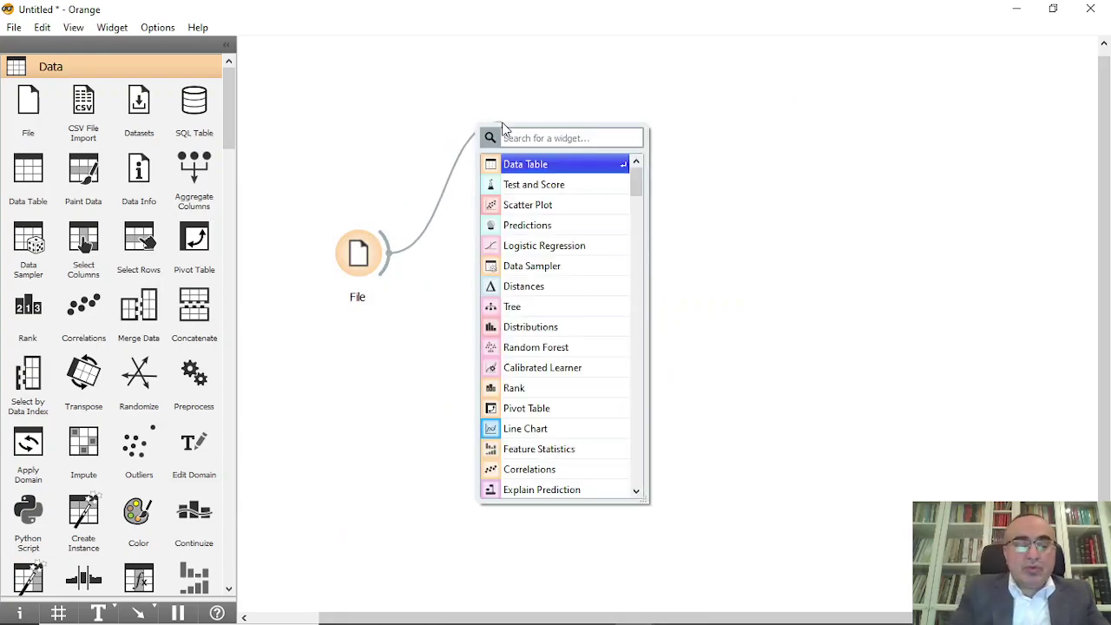
pyautogui.write('data')
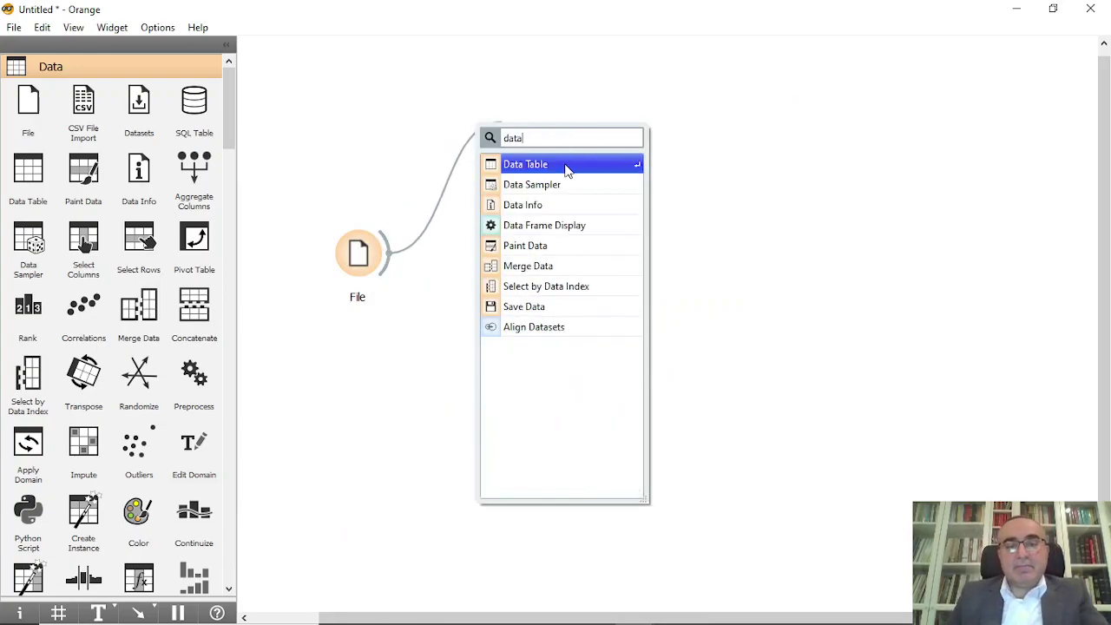
pyautogui.click(566, 167)
pyautogui.doubleClick(531, 128)
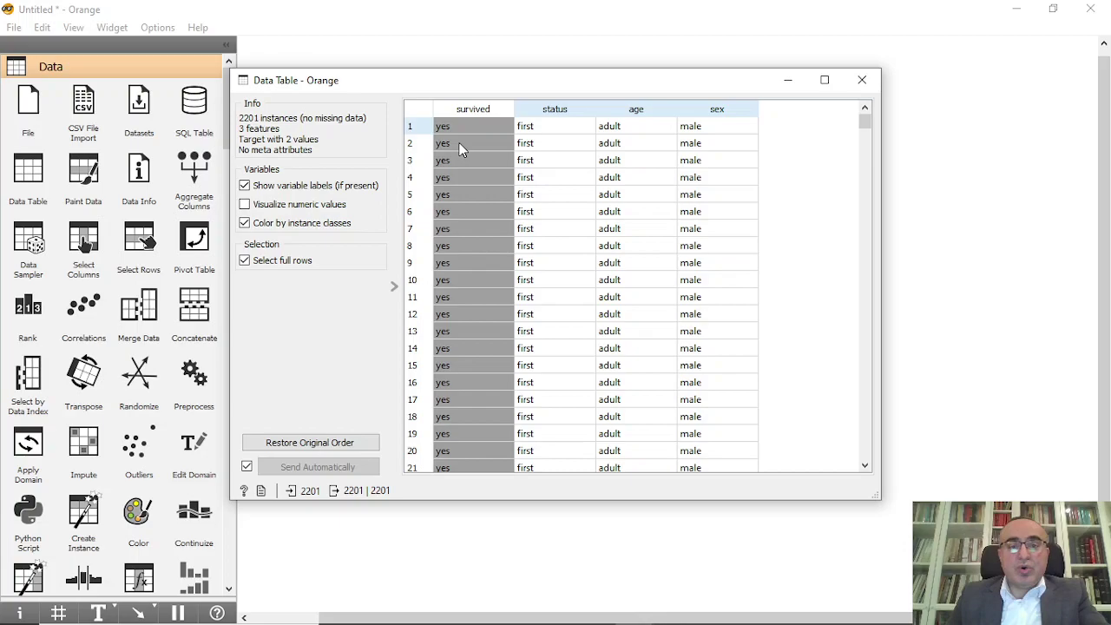
pyautogui.click(860, 79)
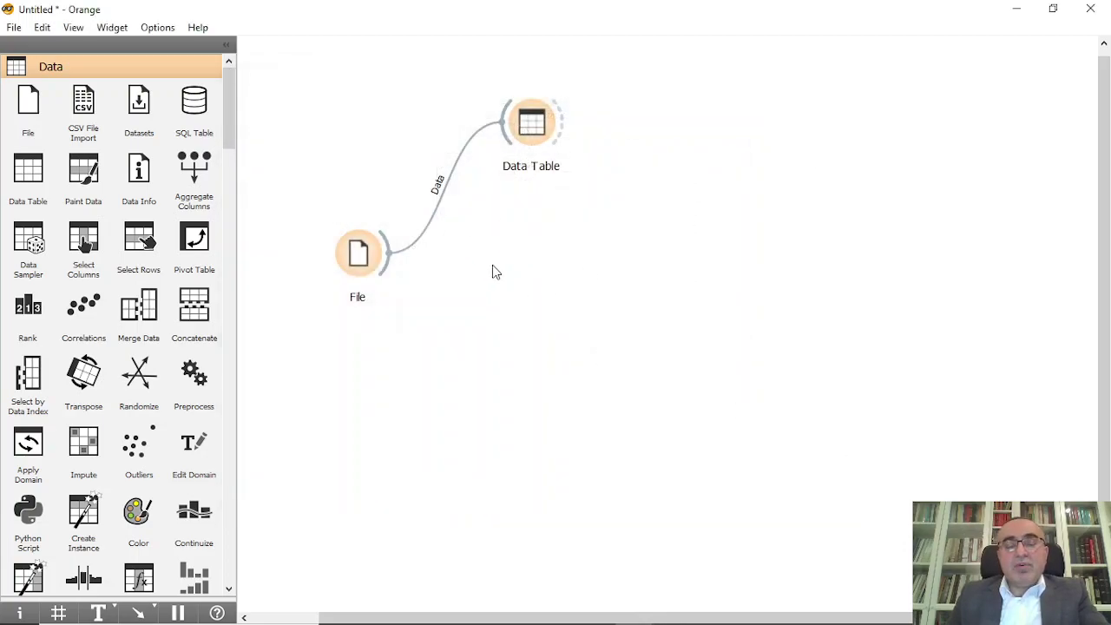
# Add a Pivot Table fed by File and set its columns to status.
pyautogui.moveTo(387, 268); pyautogui.dragTo(510, 457)
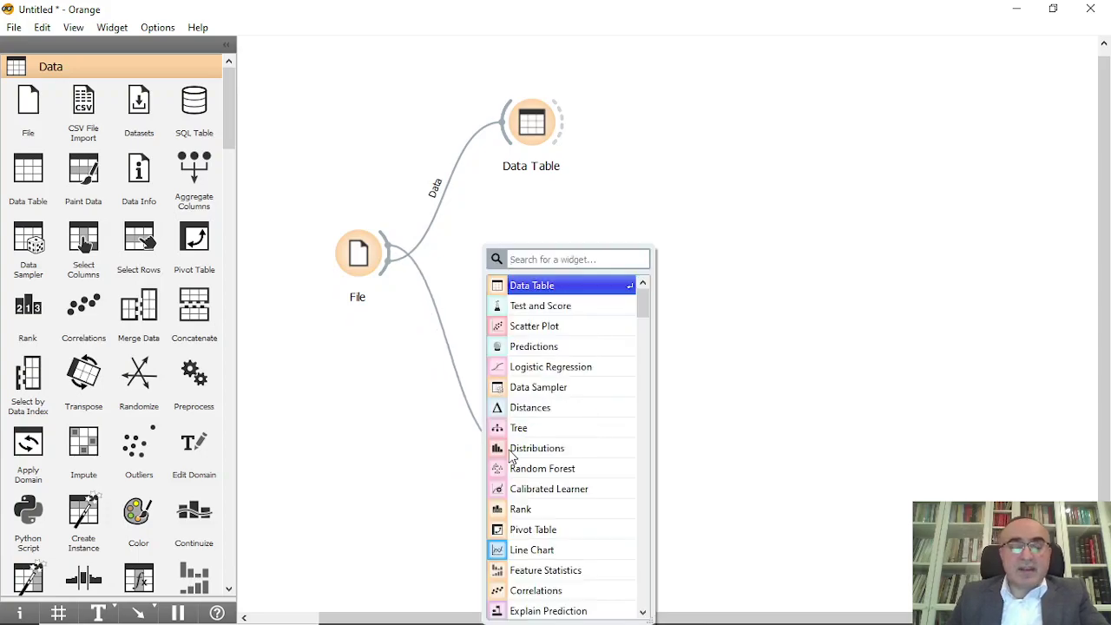
pyautogui.write('pi')
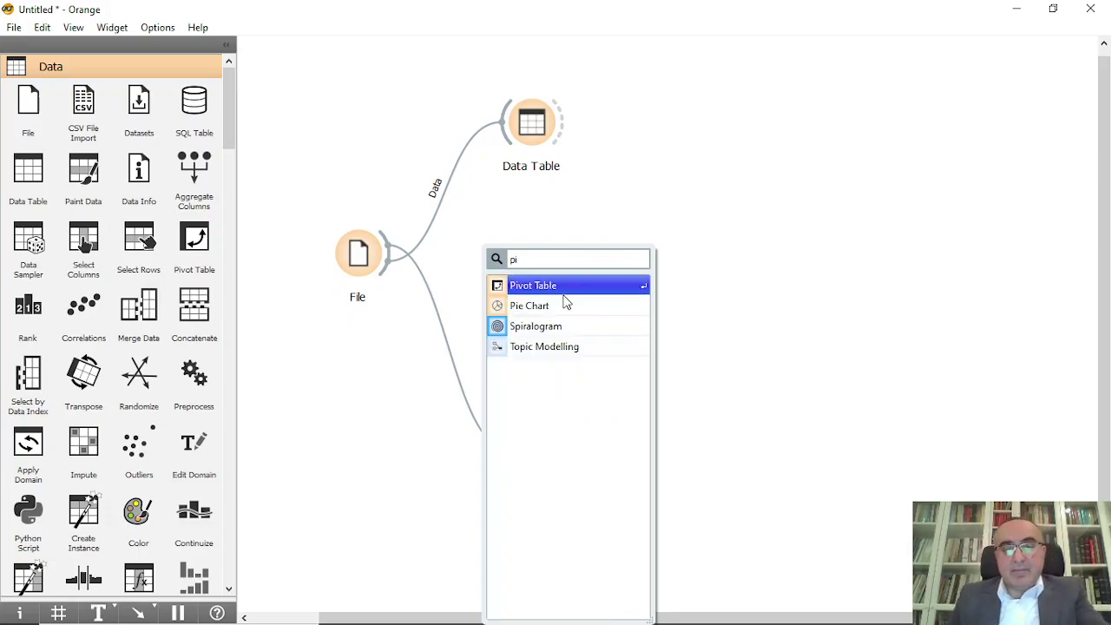
pyautogui.click(560, 286)
pyautogui.doubleClick(540, 452)
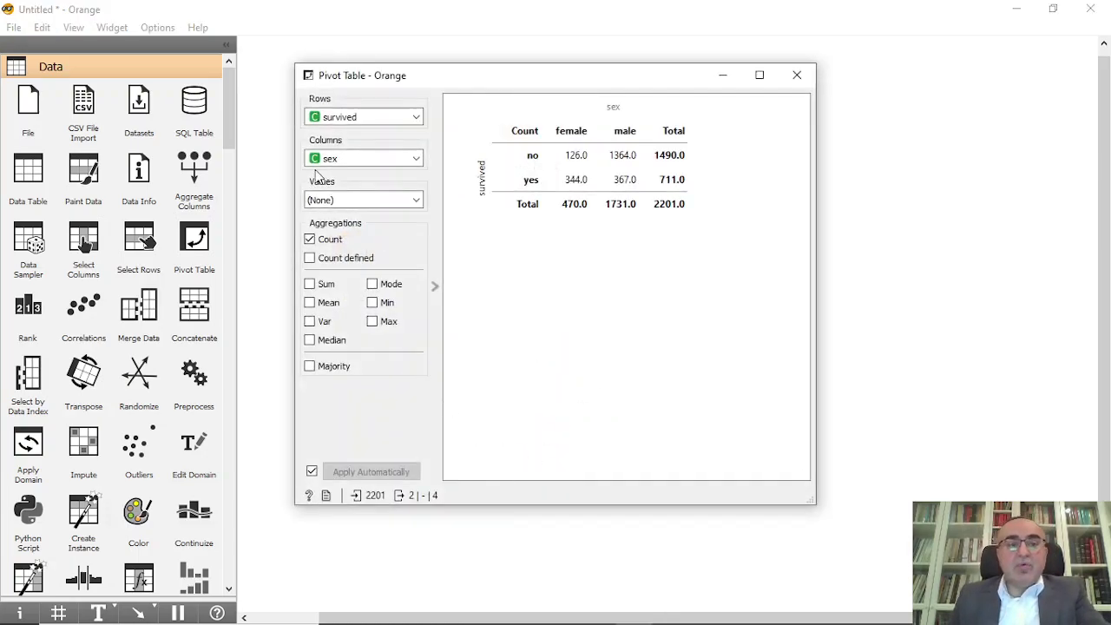
pyautogui.click(364, 158)
pyautogui.click(359, 241)
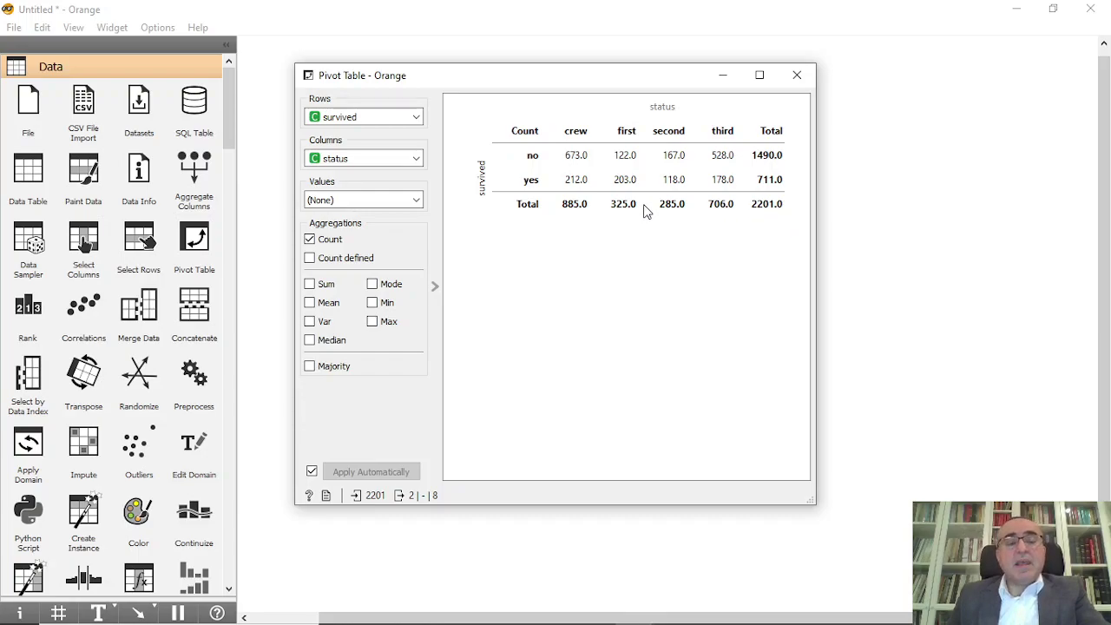
# Switch the pivot columns to age, then sex, then back to status.
pyautogui.click(352, 161)
pyautogui.click(351, 258)
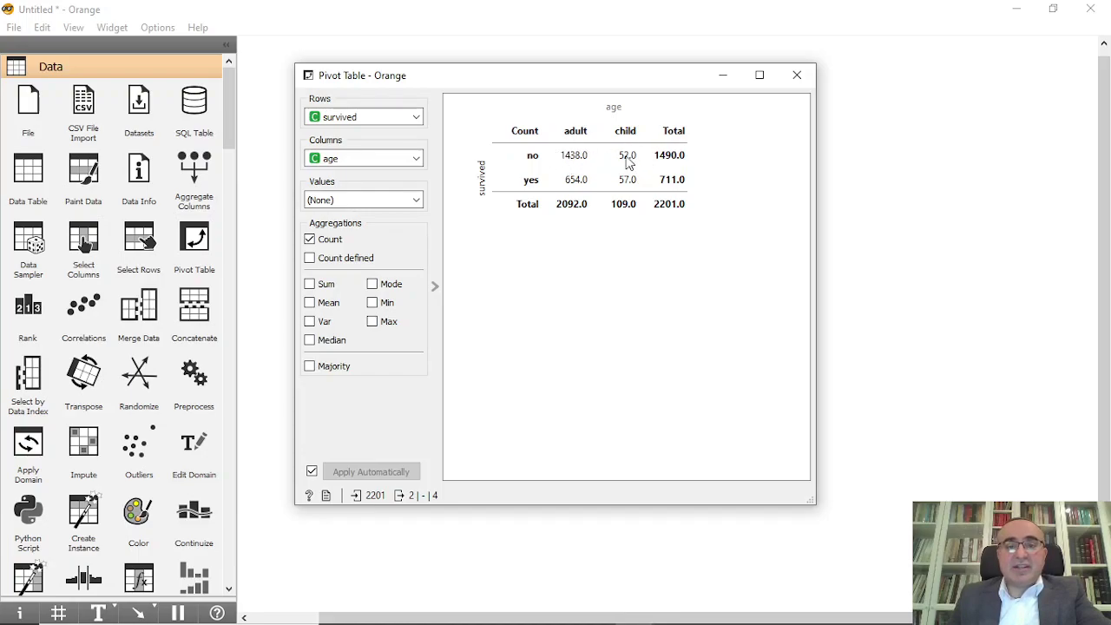
pyautogui.click(371, 159)
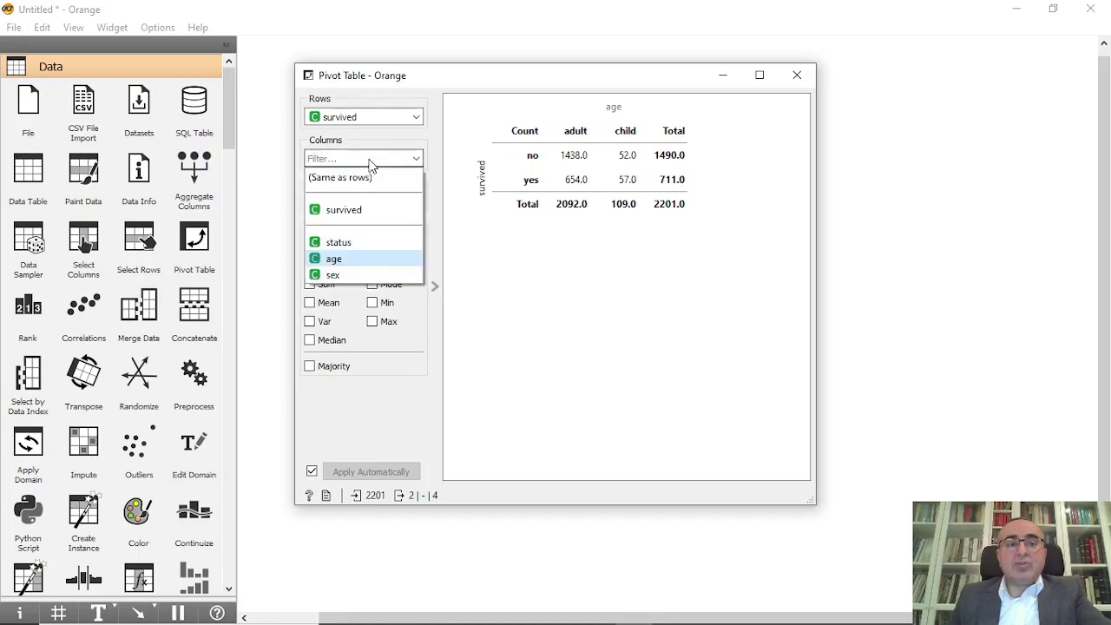
pyautogui.click(363, 274)
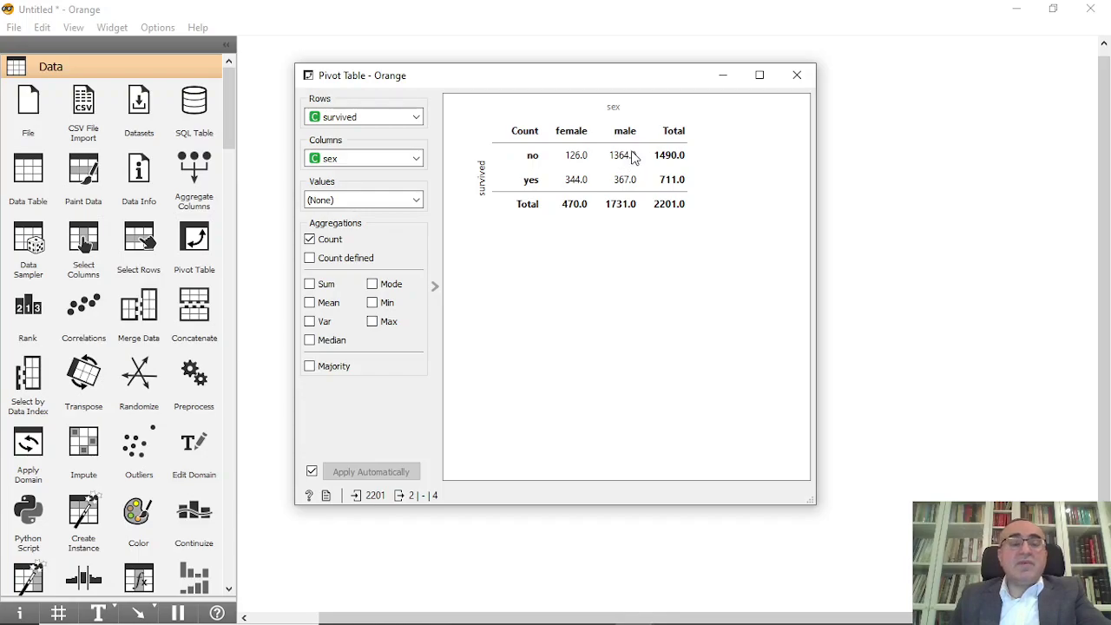
pyautogui.click(333, 161)
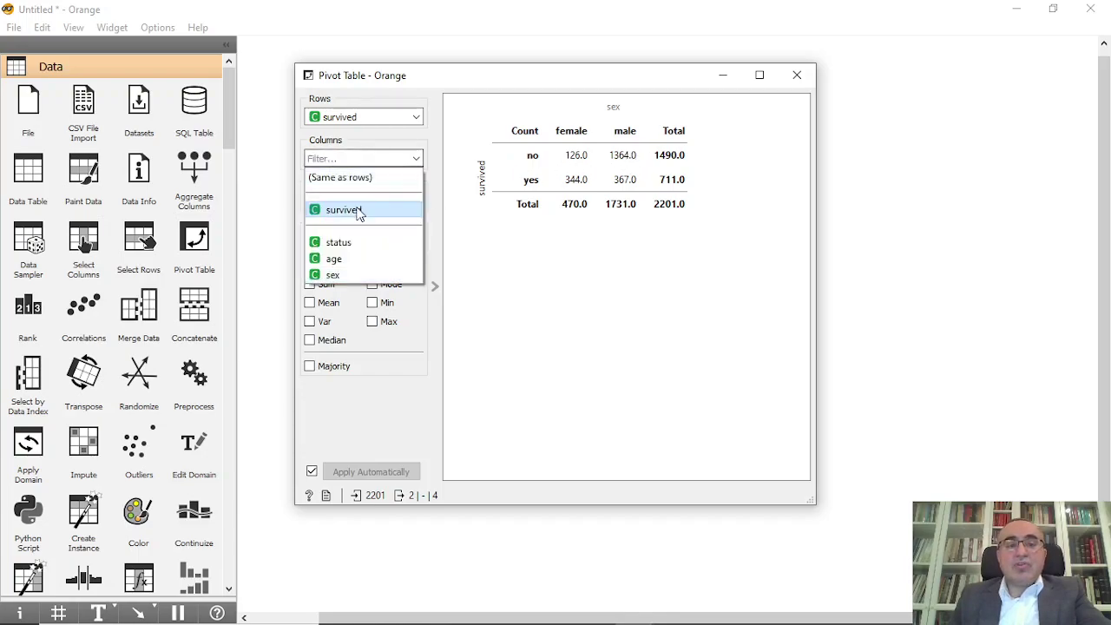
pyautogui.click(362, 245)
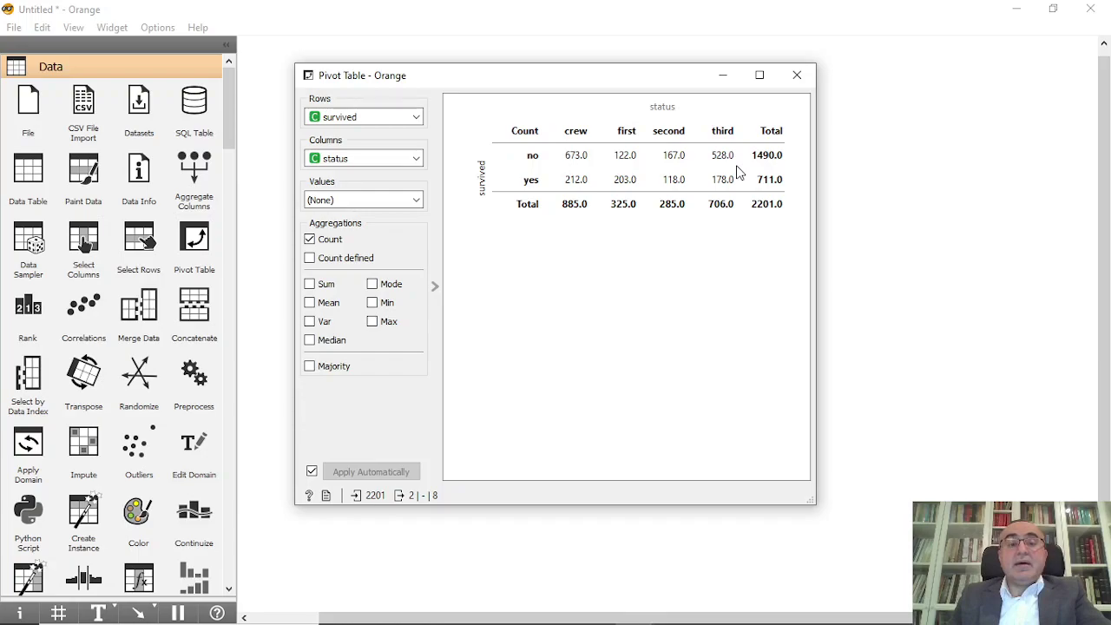
# Close the Pivot Table and add a Test and Score widget fed by File.
pyautogui.click(797, 75)
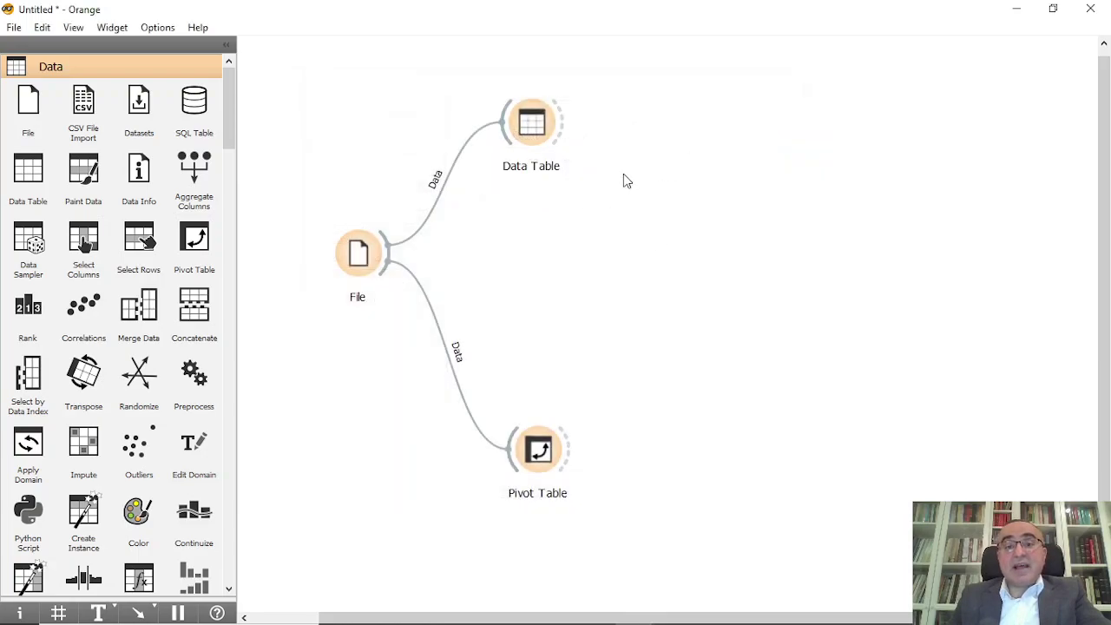
pyautogui.moveTo(391, 252); pyautogui.dragTo(620, 257)
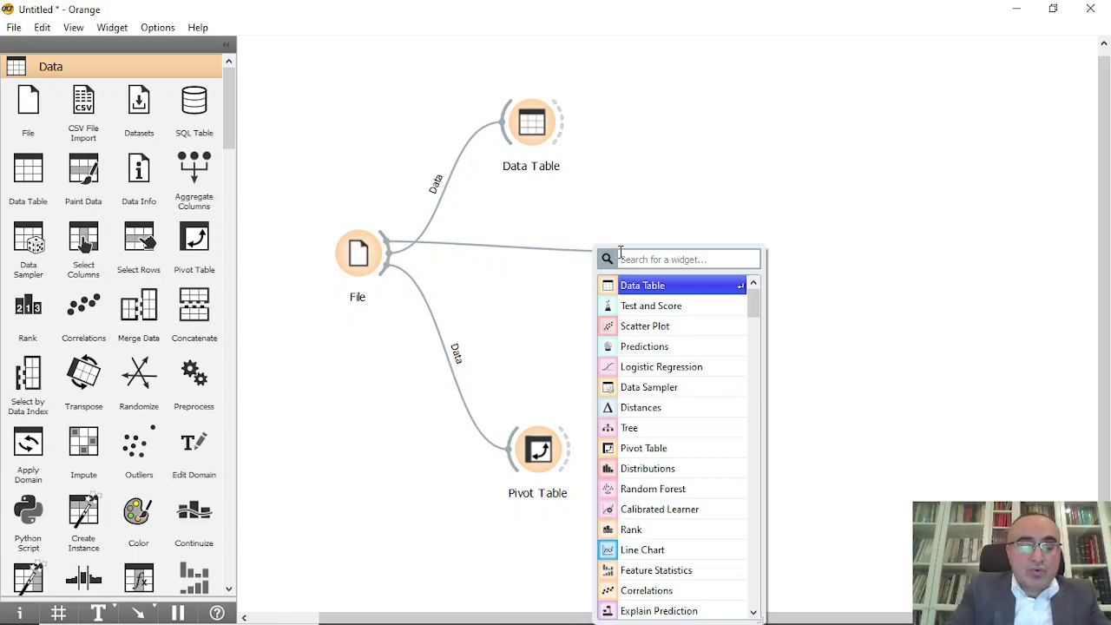
pyautogui.write('test')
pyautogui.click(643, 289)
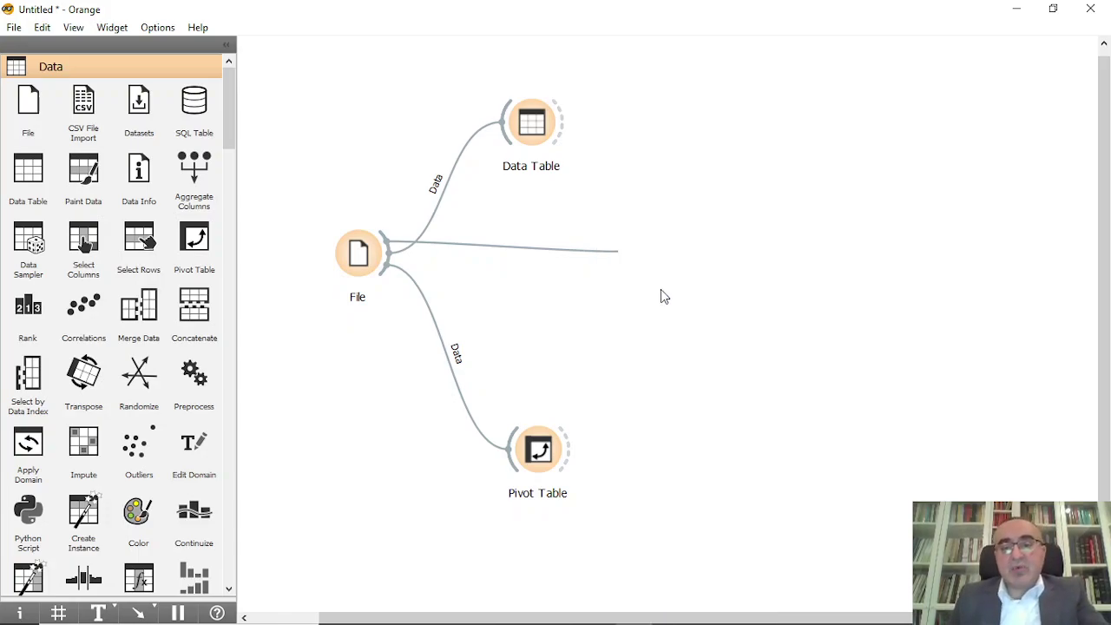
# Add a Logistic Regression learner fed by File and rearrange the Data Table and learner nodes.
pyautogui.moveTo(391, 254); pyautogui.dragTo(584, 208)
pyautogui.write('log')
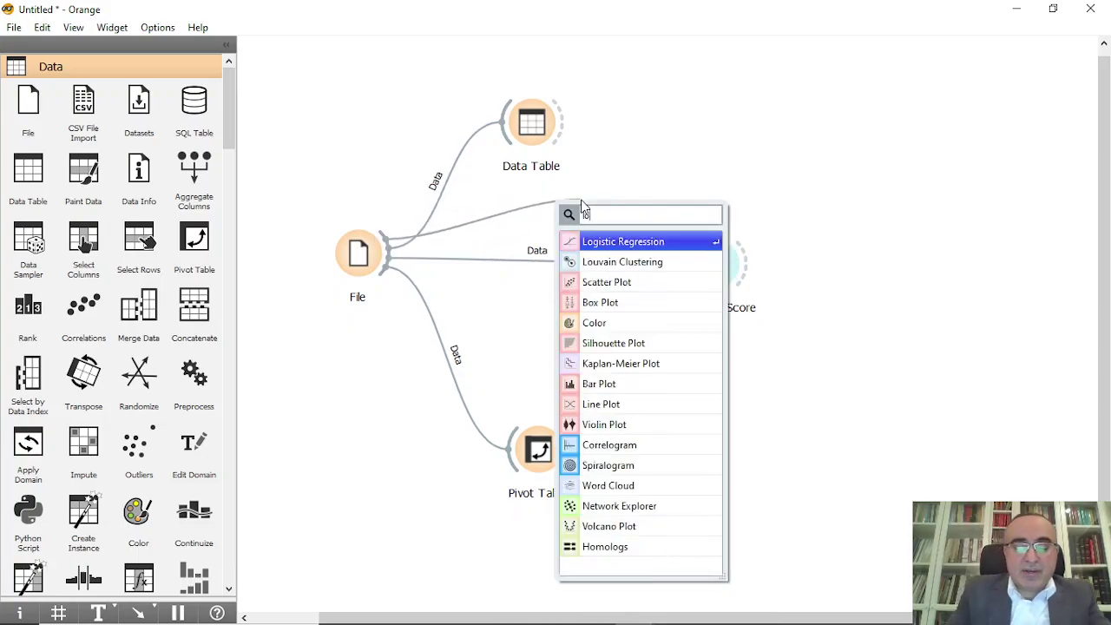
pyautogui.click(626, 243)
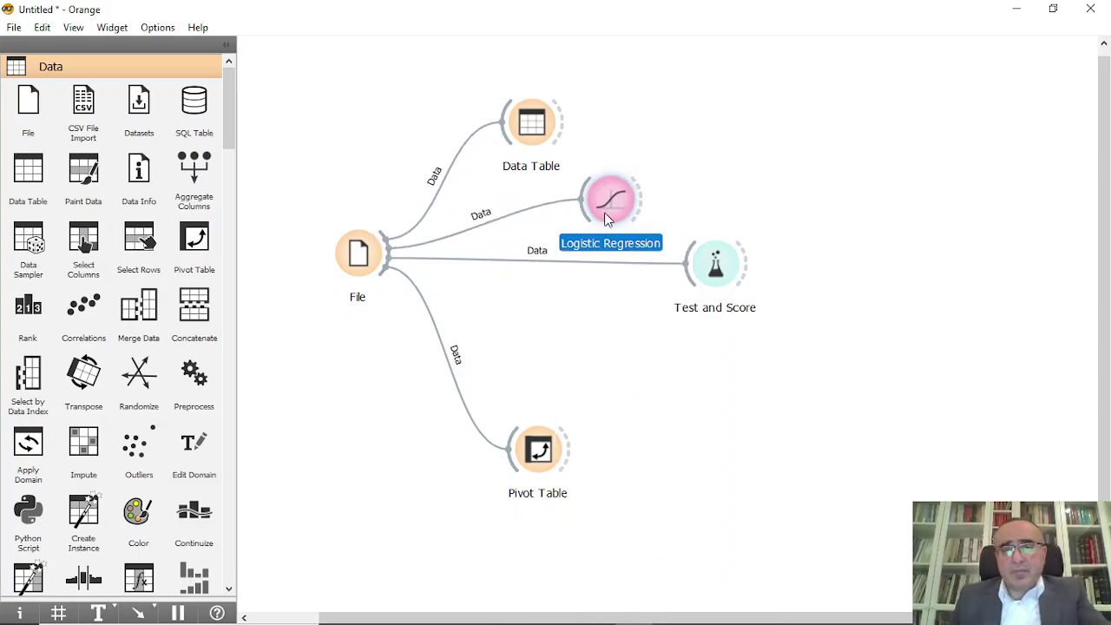
pyautogui.moveTo(531, 121); pyautogui.dragTo(567, 85)
pyautogui.moveTo(611, 199); pyautogui.dragTo(764, 271)
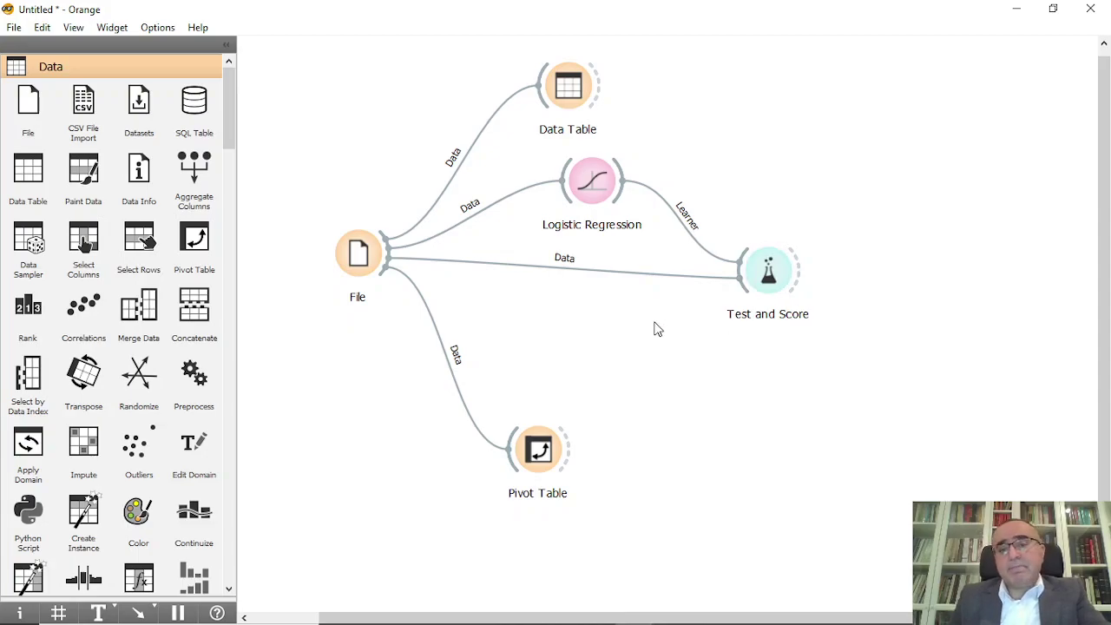
# Add a Naive Bayes learner fed by File and connect it to Test and Score.
pyautogui.moveTo(385, 270); pyautogui.dragTo(578, 347)
pyautogui.write('na')
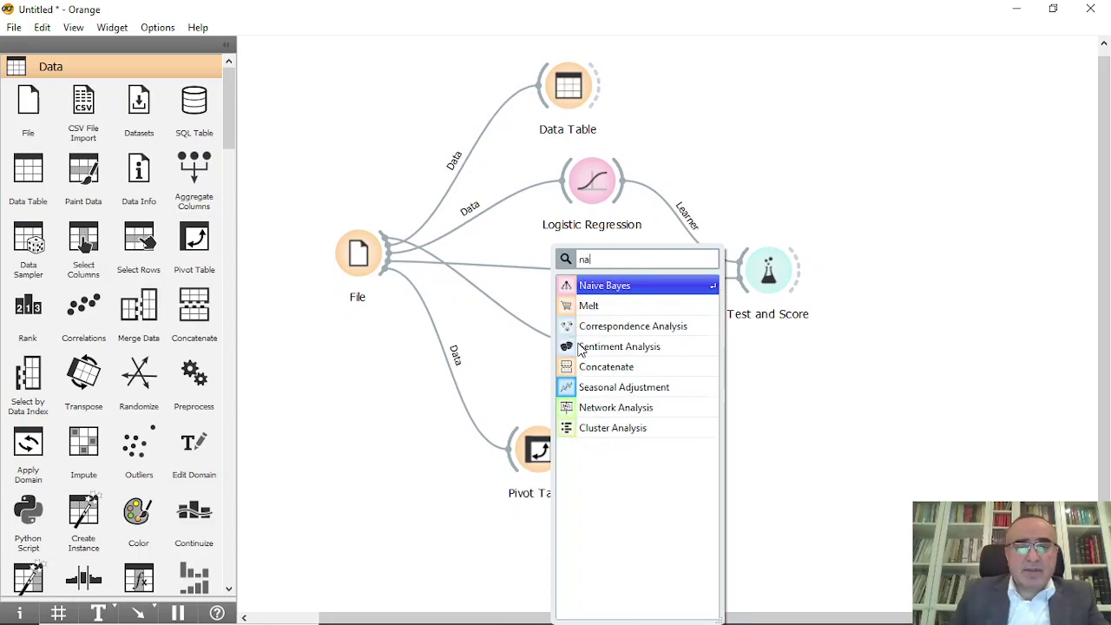
pyautogui.click(645, 286)
pyautogui.moveTo(637, 341); pyautogui.dragTo(796, 278)
# Open Test and Score to compare Logistic Regression and Naive Bayes cross-validation scores.
pyautogui.doubleClick(797, 276)
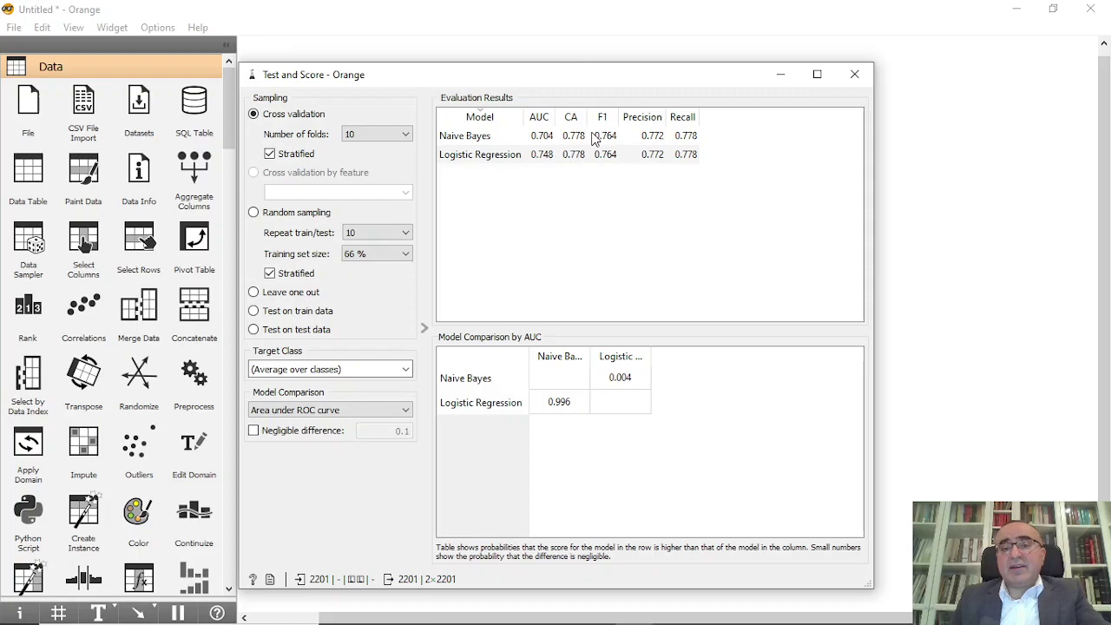
pyautogui.click(854, 74)
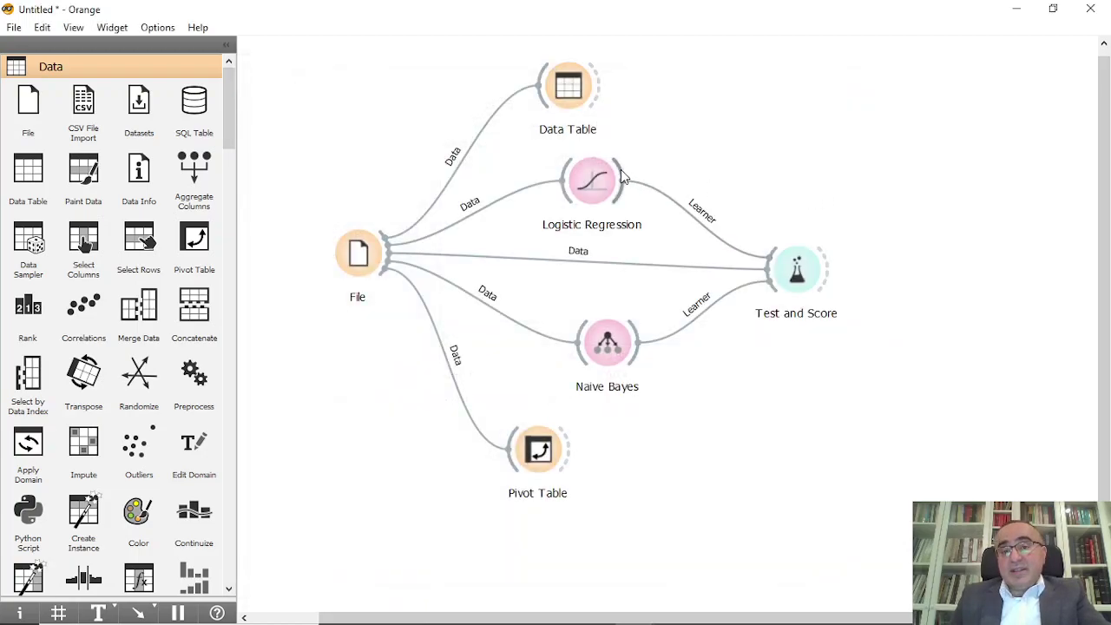
pyautogui.moveTo(620, 169); pyautogui.dragTo(780, 162)
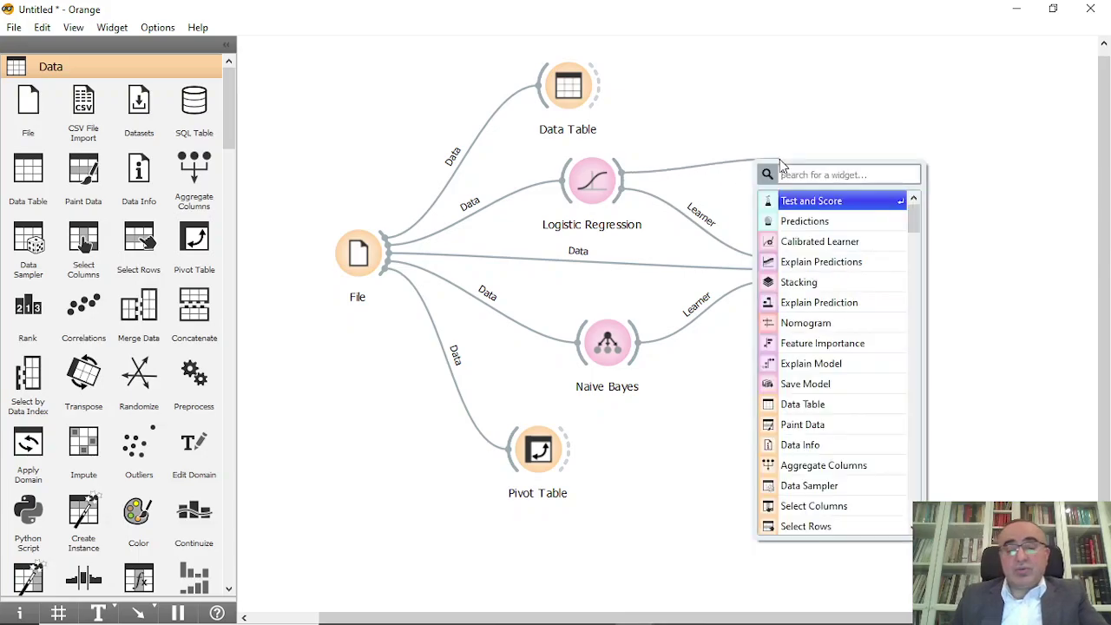
pyautogui.write('nom')
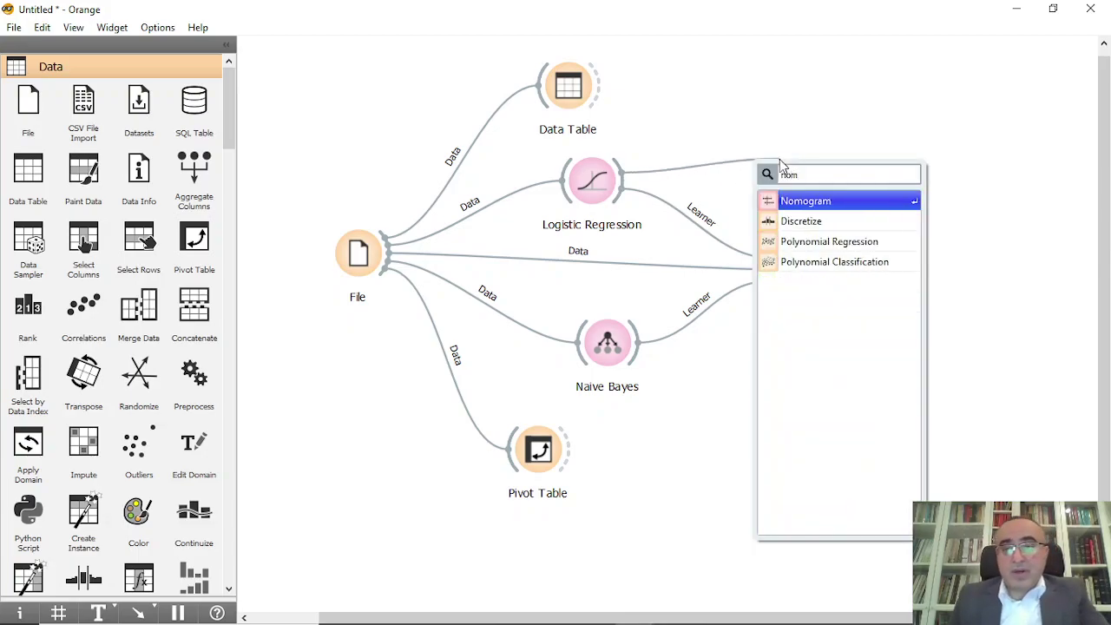
pyautogui.click(815, 202)
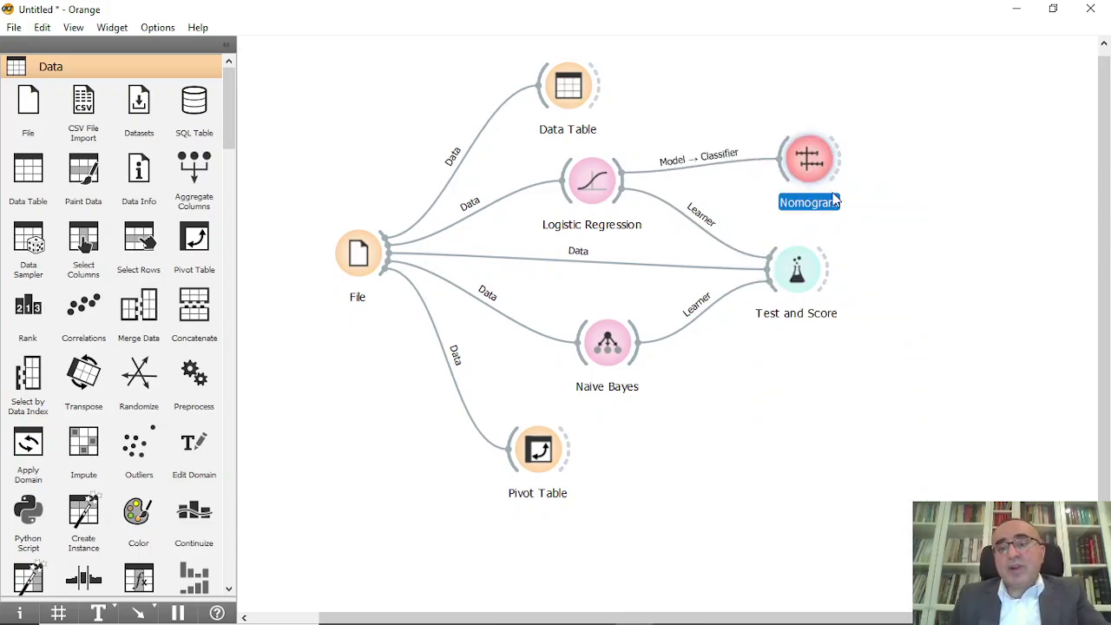
pyautogui.moveTo(817, 170); pyautogui.dragTo(821, 177)
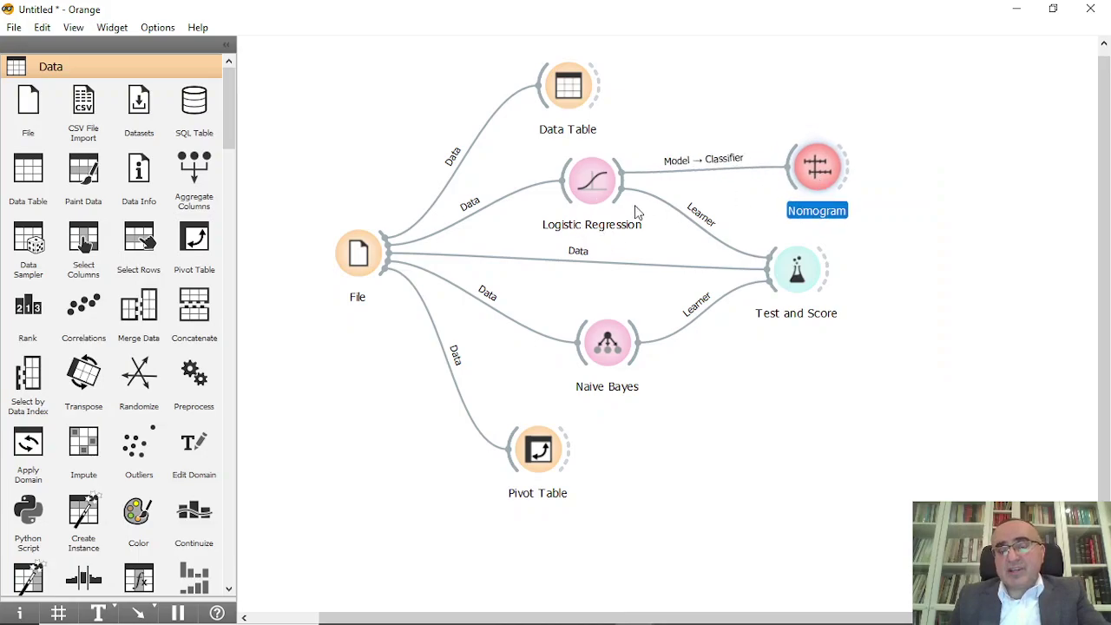
pyautogui.moveTo(634, 363); pyautogui.dragTo(814, 386)
pyautogui.write('bon')
pyautogui.press('BackSpace')
pyautogui.press('BackSpace')
pyautogui.press('BackSpace')
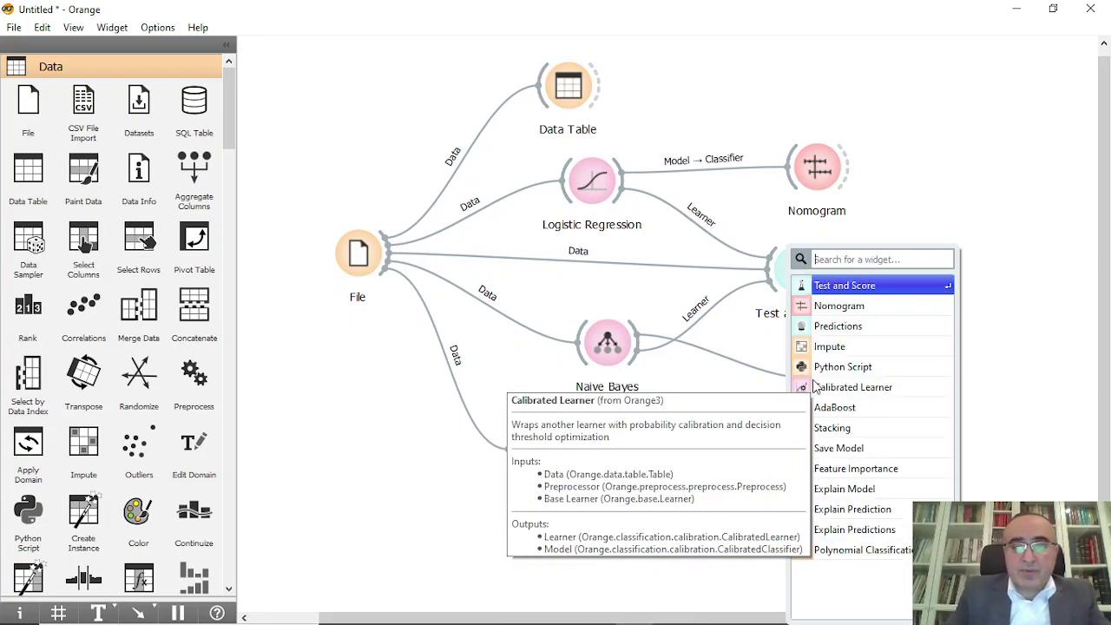
pyautogui.write('nom')
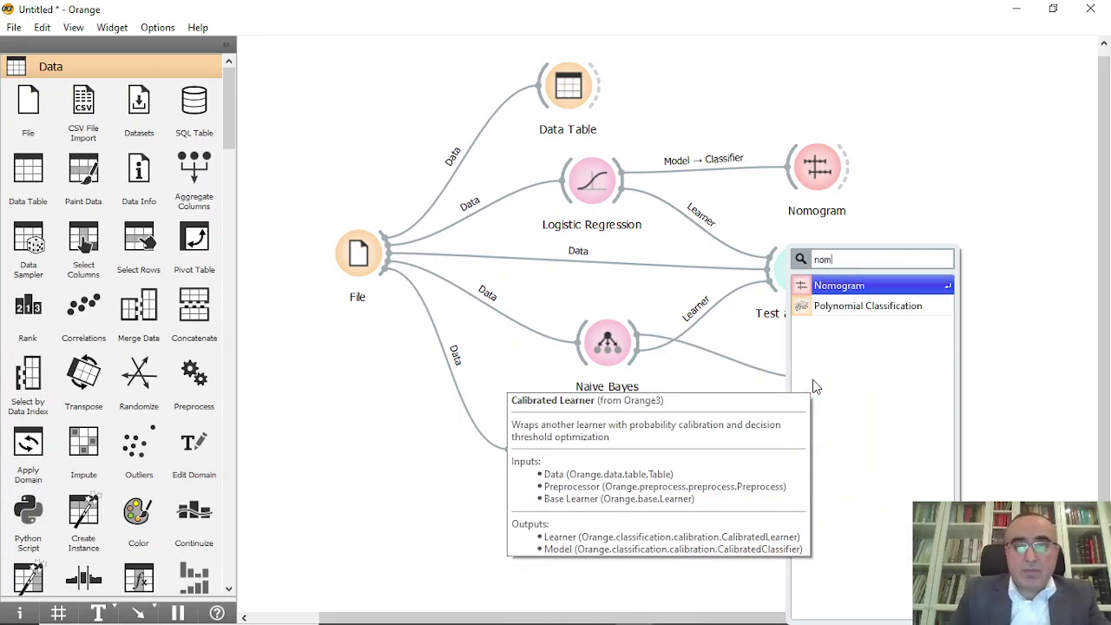
pyautogui.press('Return')
pyautogui.moveTo(797, 299); pyautogui.dragTo(822, 308)
pyautogui.moveTo(608, 354); pyautogui.dragTo(605, 363)
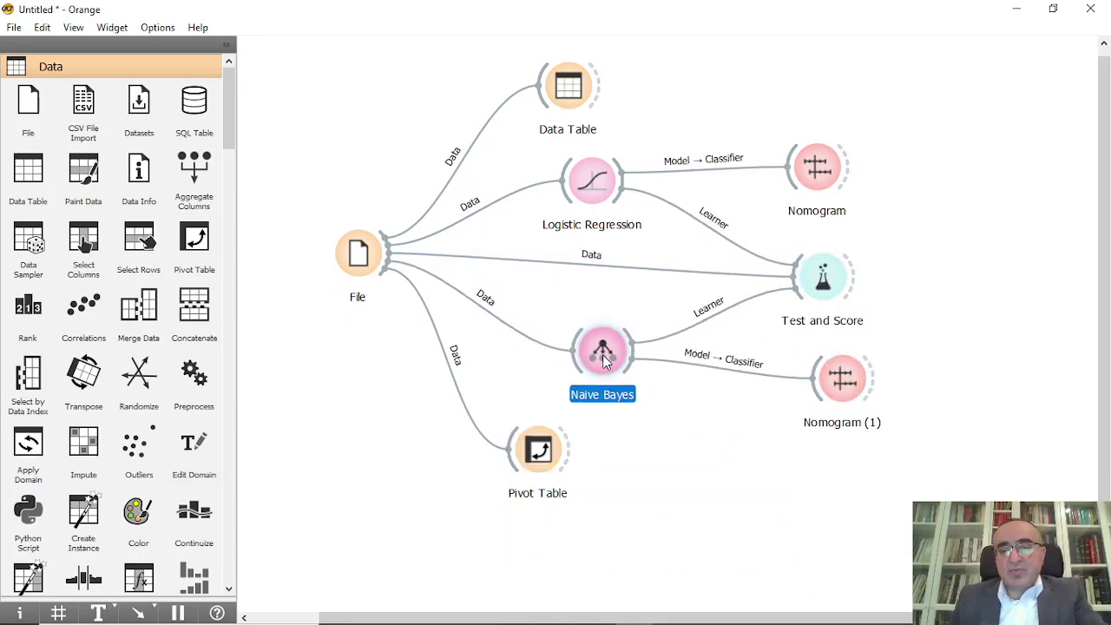
pyautogui.moveTo(595, 191); pyautogui.dragTo(596, 197)
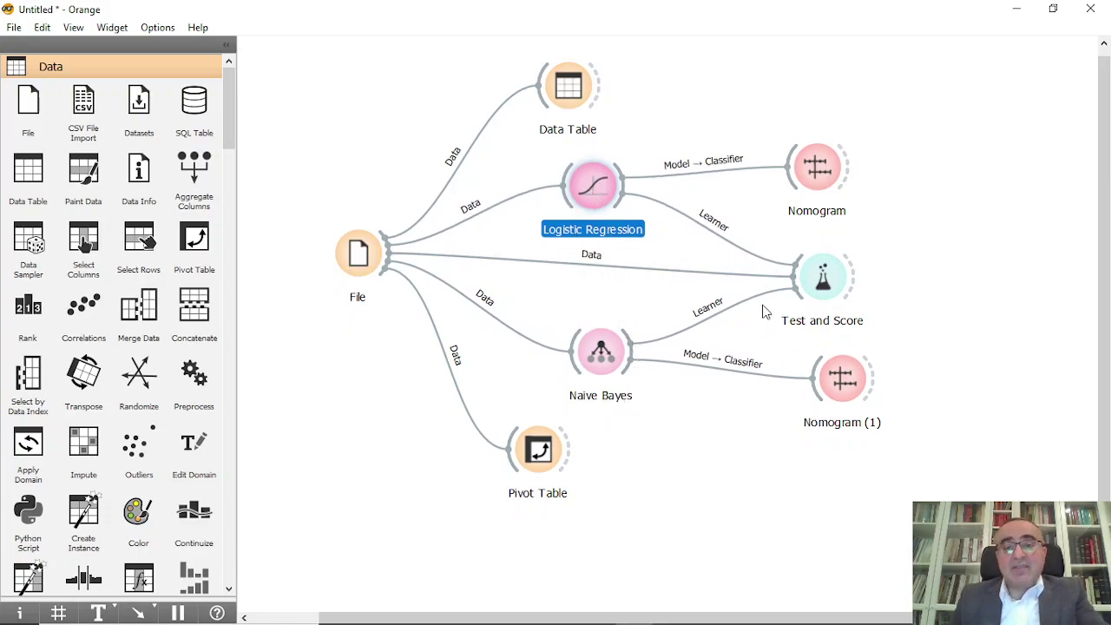
pyautogui.moveTo(816, 169); pyautogui.dragTo(821, 171)
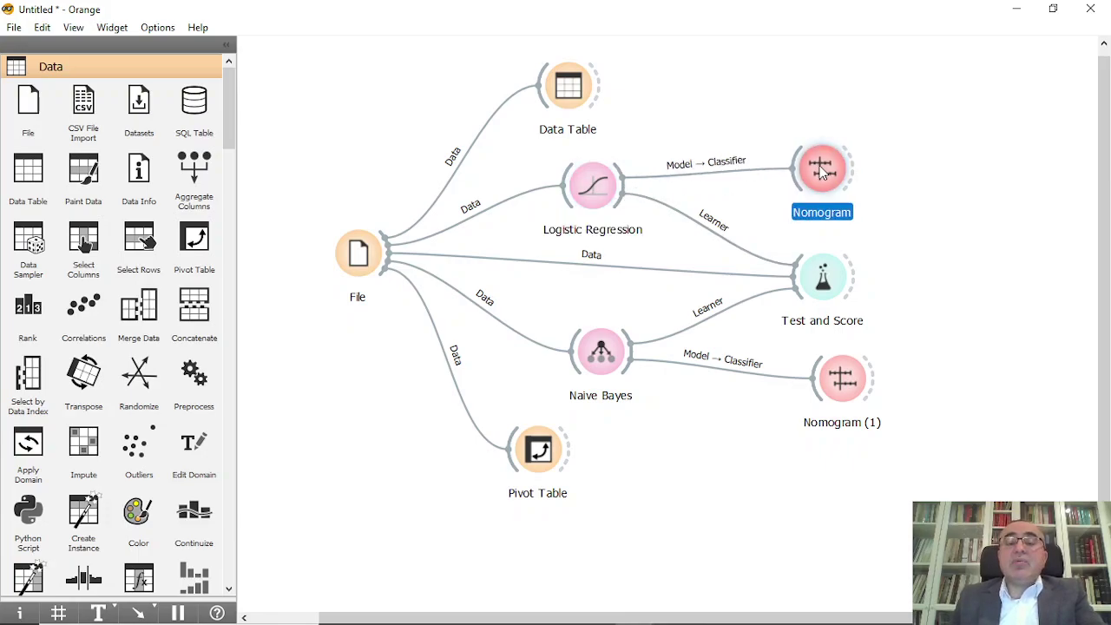
# In the logistic-regression nomogram, display all features and move status from crew to third.
pyautogui.doubleClick(831, 173)
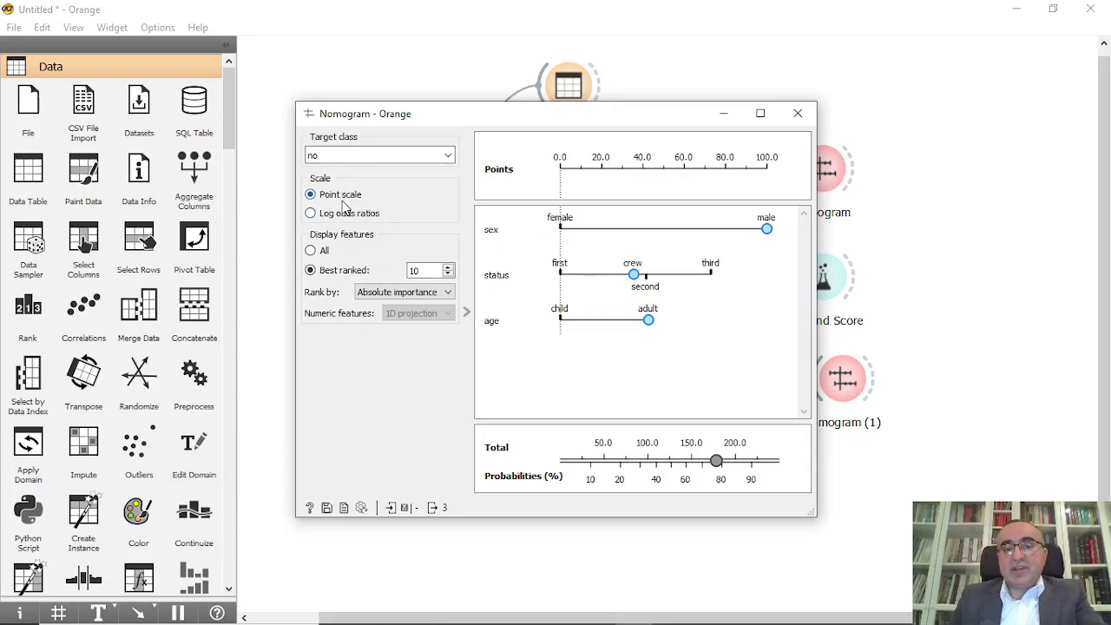
pyautogui.click(311, 251)
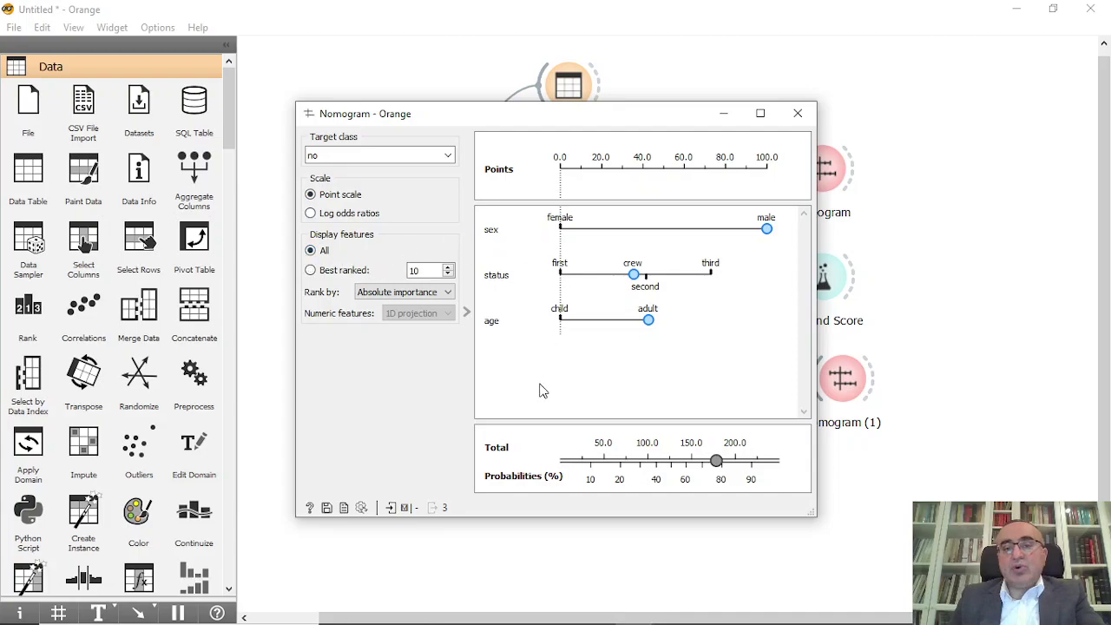
pyautogui.moveTo(771, 236)
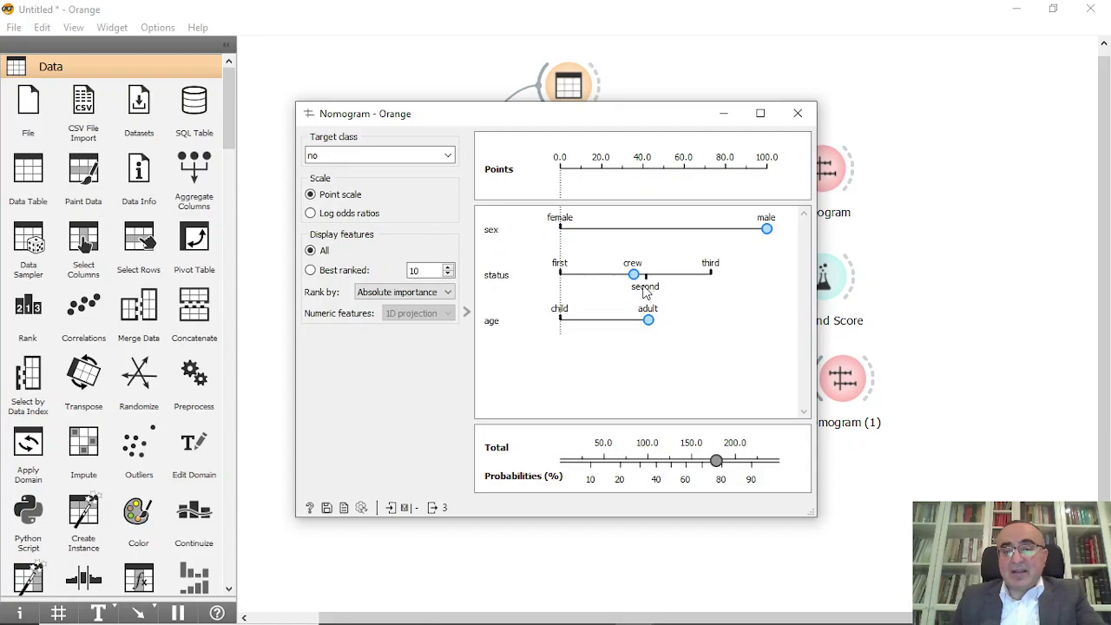
pyautogui.moveTo(634, 276)
pyautogui.moveTo(634, 277); pyautogui.dragTo(710, 278)
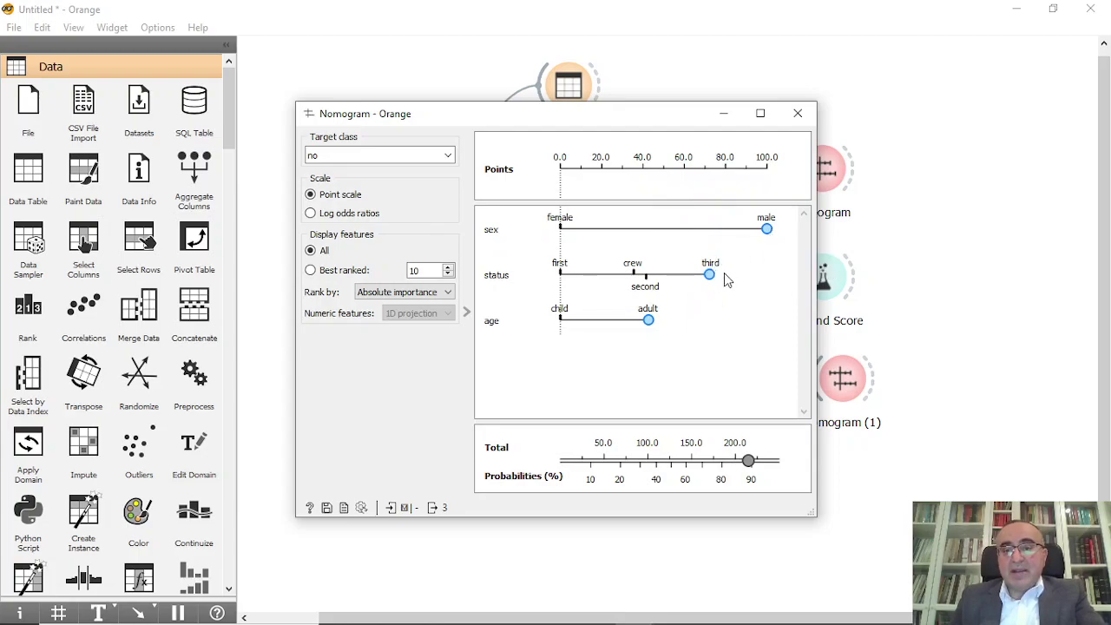
pyautogui.moveTo(649, 328)
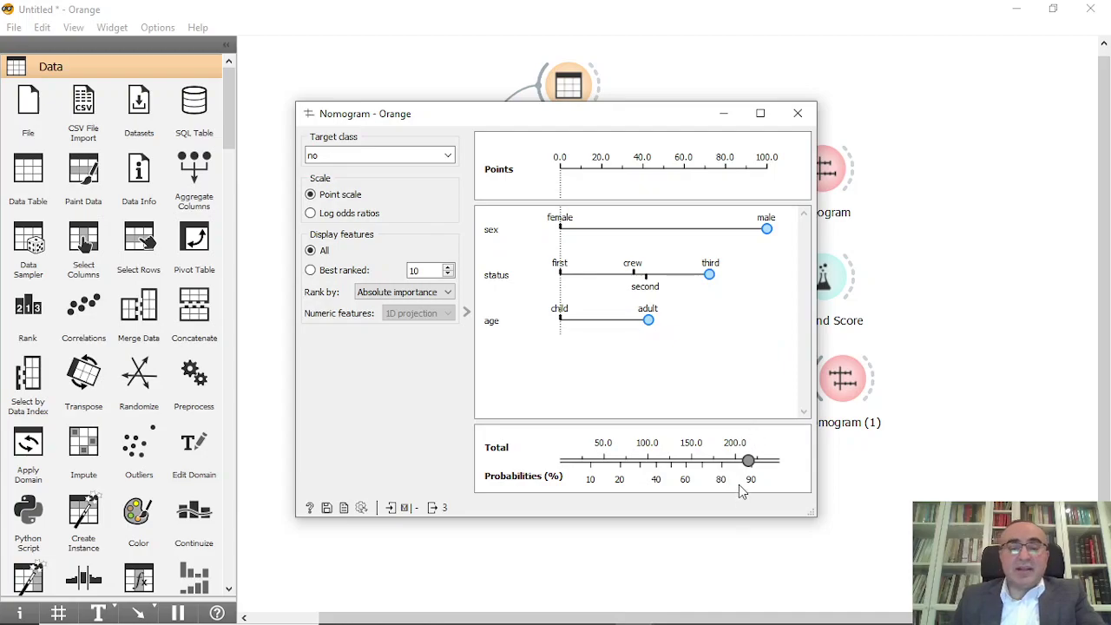
pyautogui.click(797, 113)
# Revisit the Pivot Table's survived-by-status counts, then close it.
pyautogui.doubleClick(538, 451)
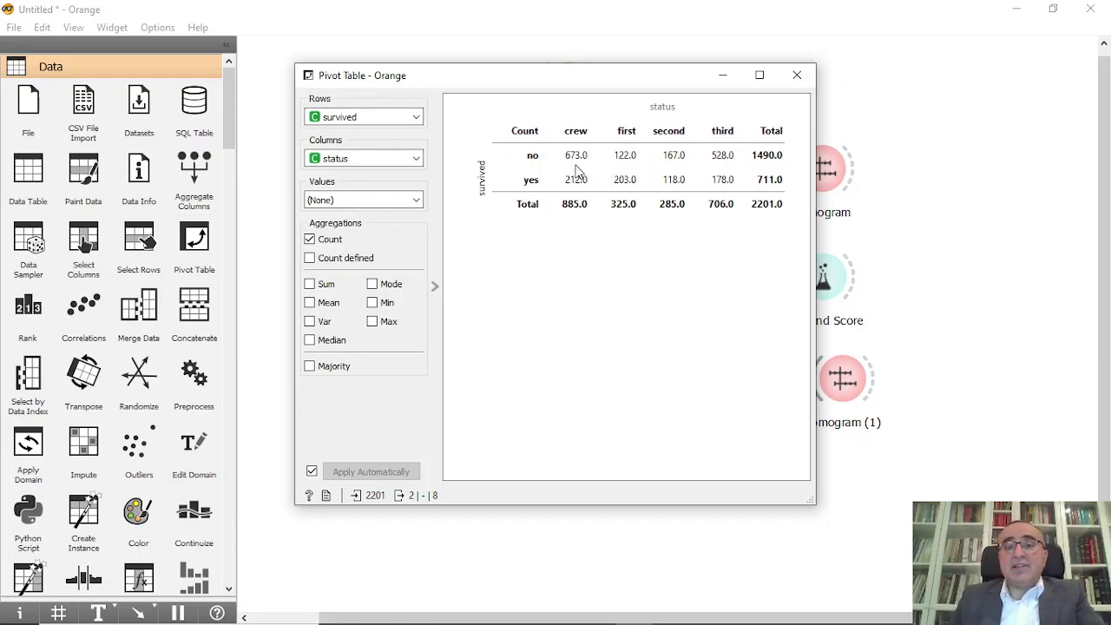
pyautogui.click(796, 75)
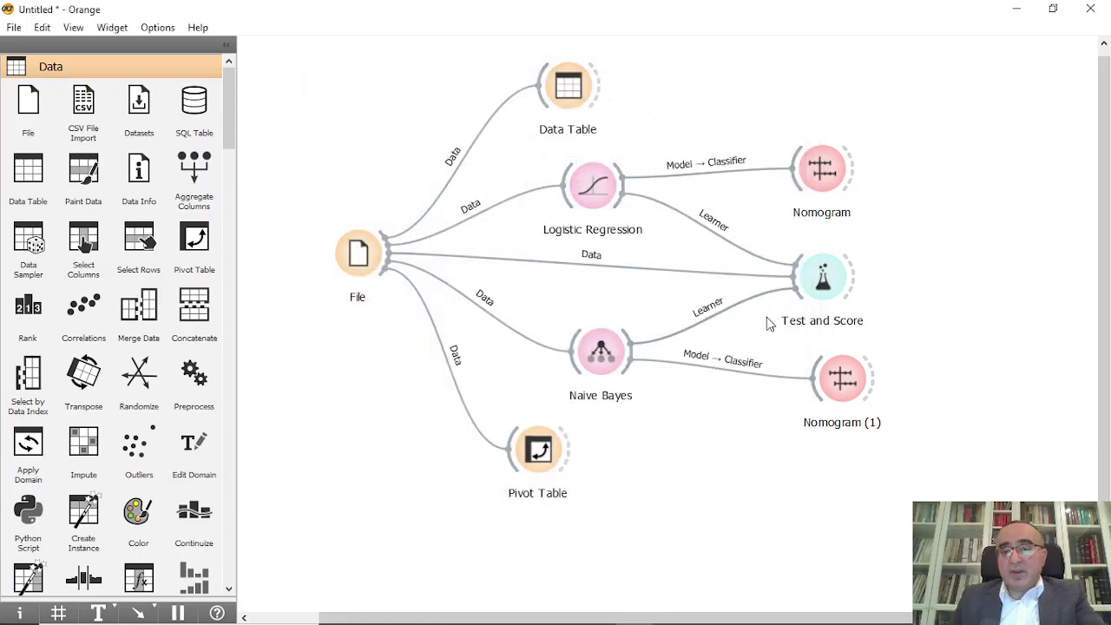
# Reopen the logistic nomogram, reset status to crew and set the target class to yes.
pyautogui.click(823, 171)
pyautogui.doubleClick(822, 171)
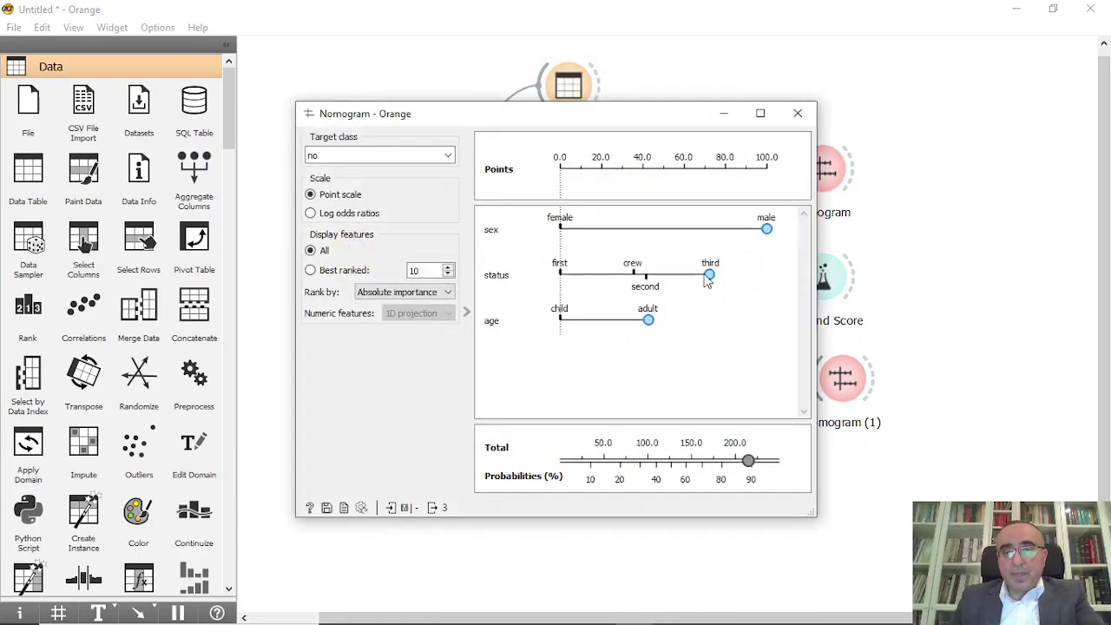
pyautogui.moveTo(709, 274); pyautogui.dragTo(636, 275)
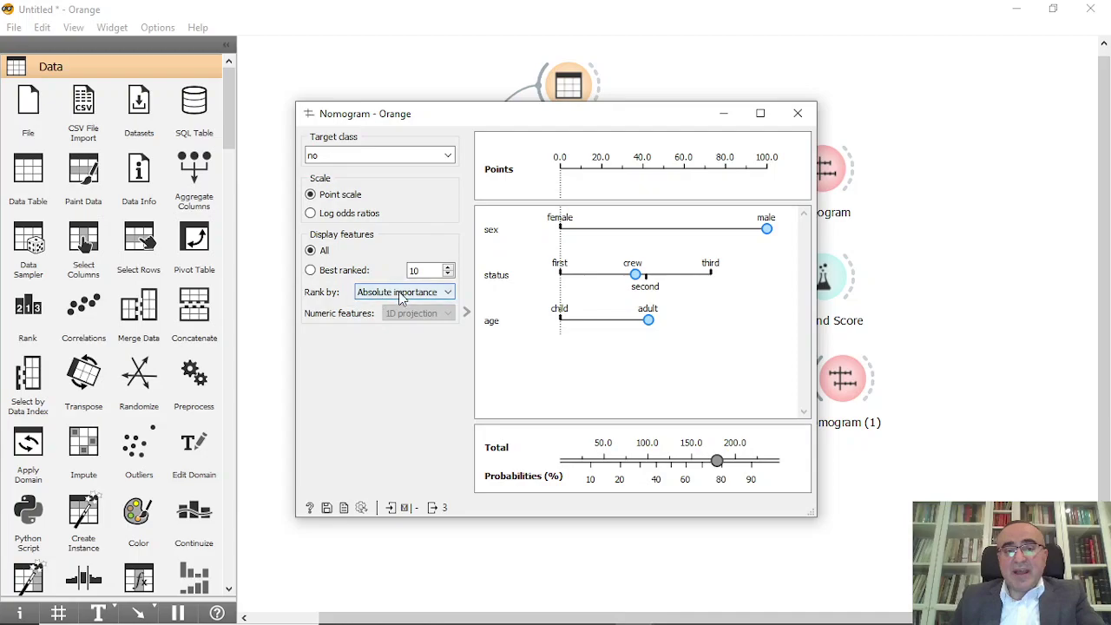
pyautogui.click(360, 156)
pyautogui.click(360, 185)
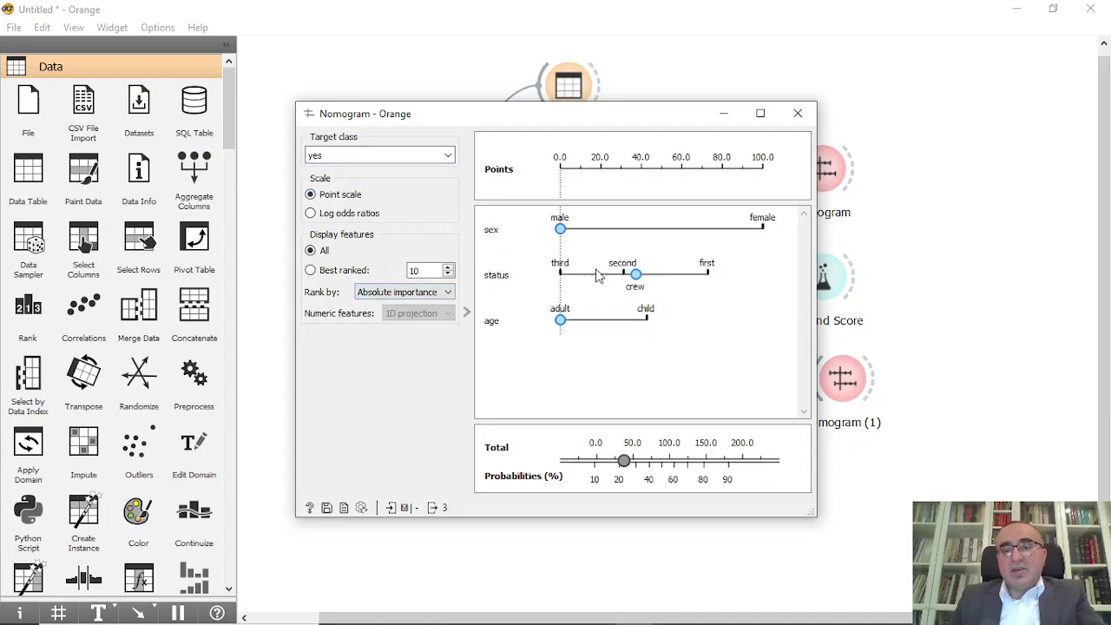
# Set status to first, age to child and sex to female to read the survival probability.
pyautogui.moveTo(559, 233)
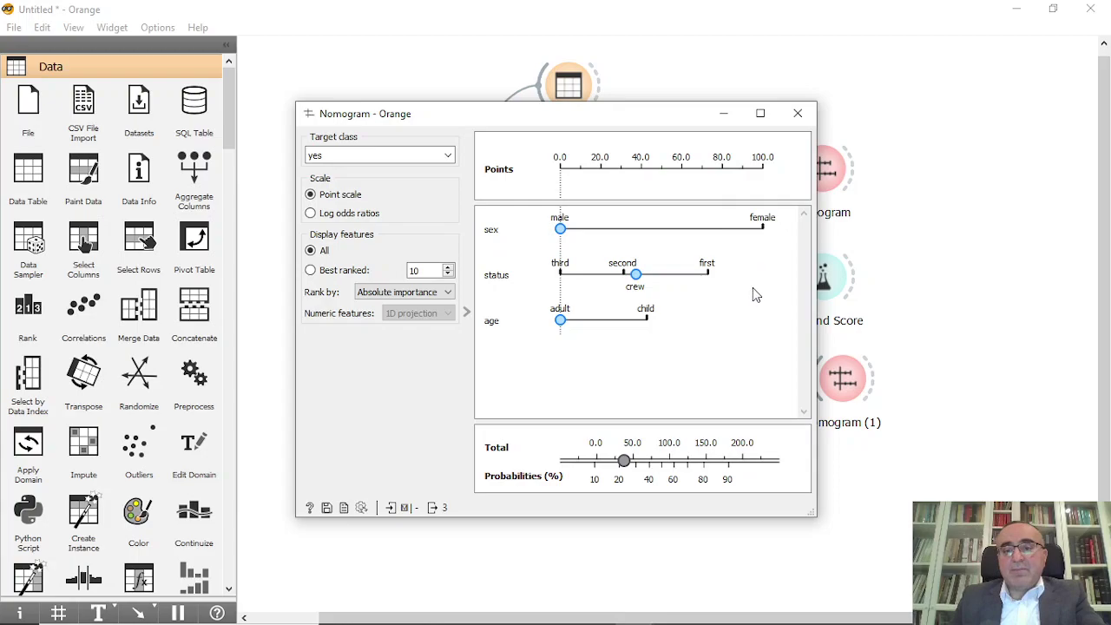
pyautogui.moveTo(636, 274)
pyautogui.mouseDown()
pyautogui.moveTo(609, 274)
pyautogui.moveTo(708, 274)
pyautogui.mouseUp()
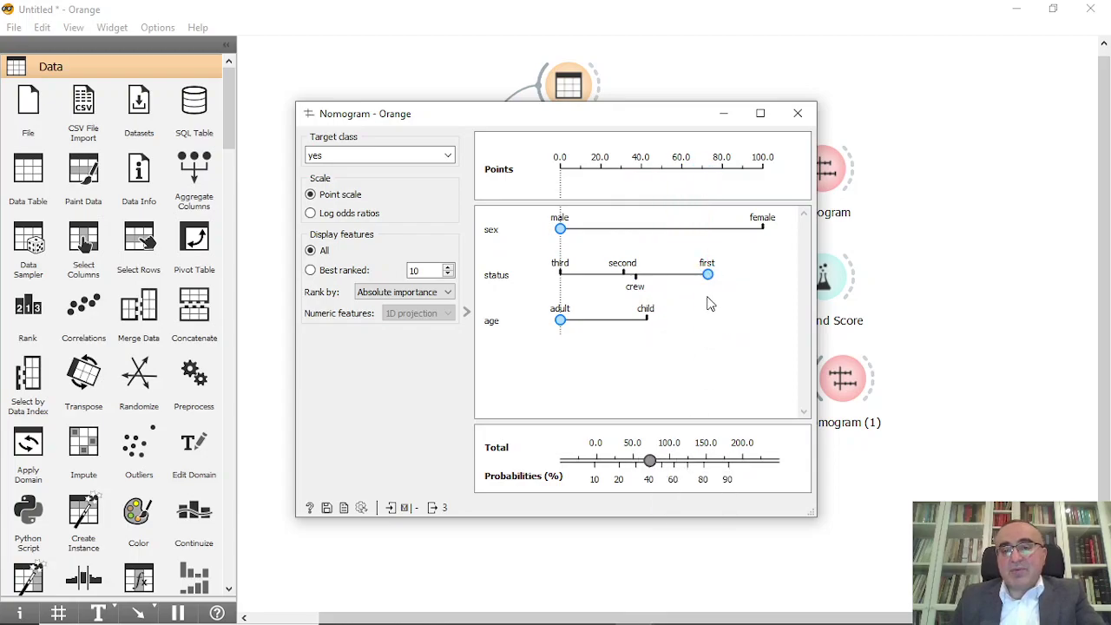
pyautogui.moveTo(710, 280)
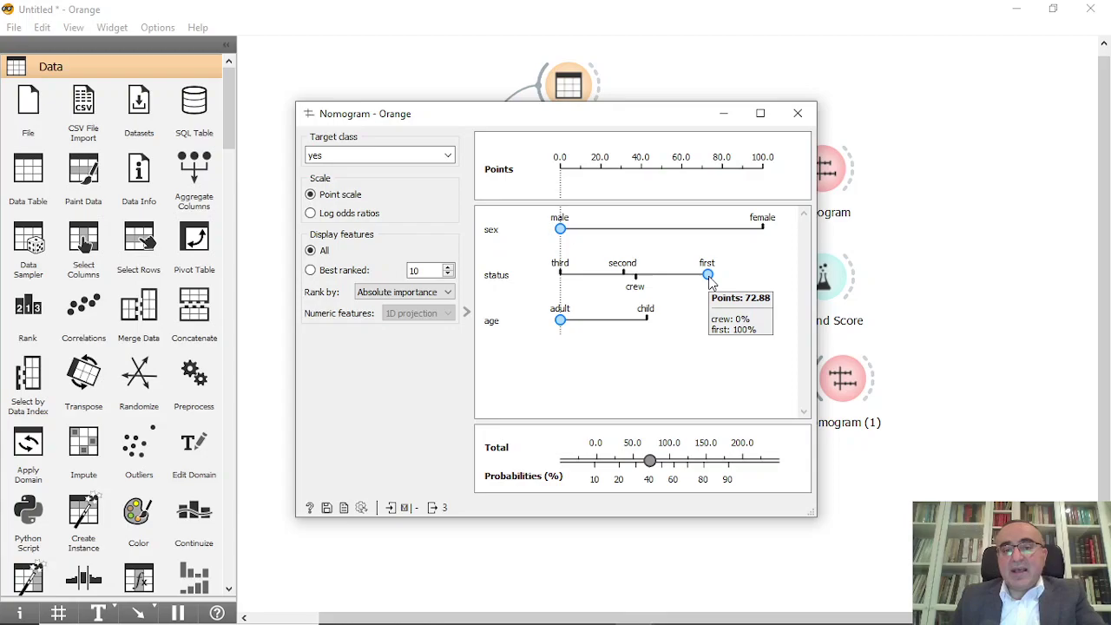
pyautogui.moveTo(561, 323)
pyautogui.moveTo(562, 321); pyautogui.dragTo(648, 324)
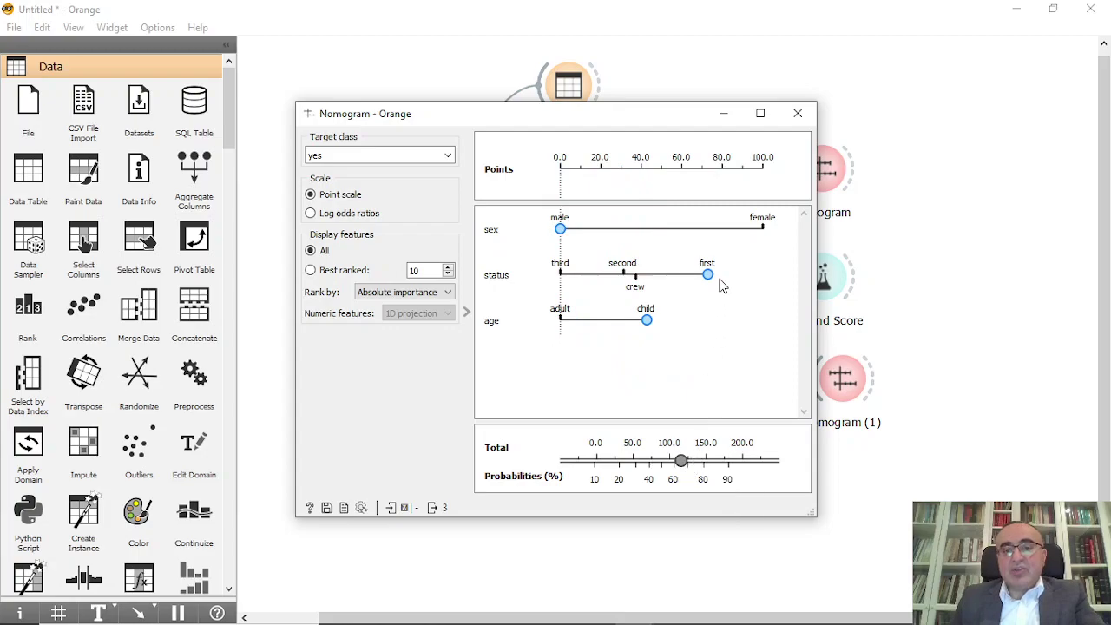
pyautogui.moveTo(560, 226)
pyautogui.mouseDown()
pyautogui.moveTo(746, 231)
pyautogui.moveTo(768, 247)
pyautogui.mouseUp()
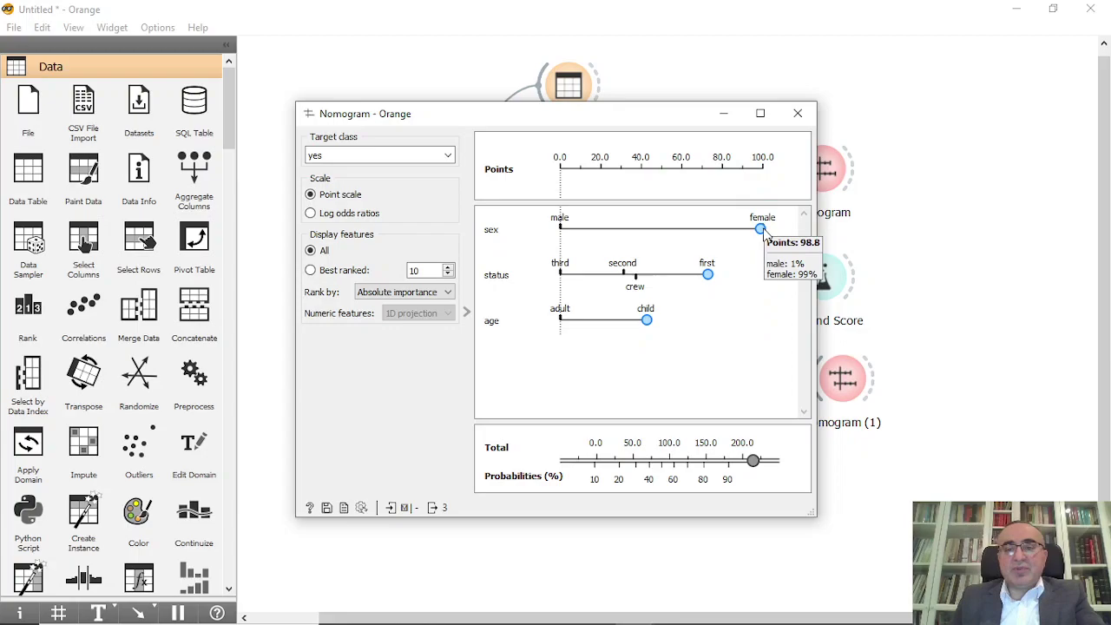
pyautogui.moveTo(710, 282)
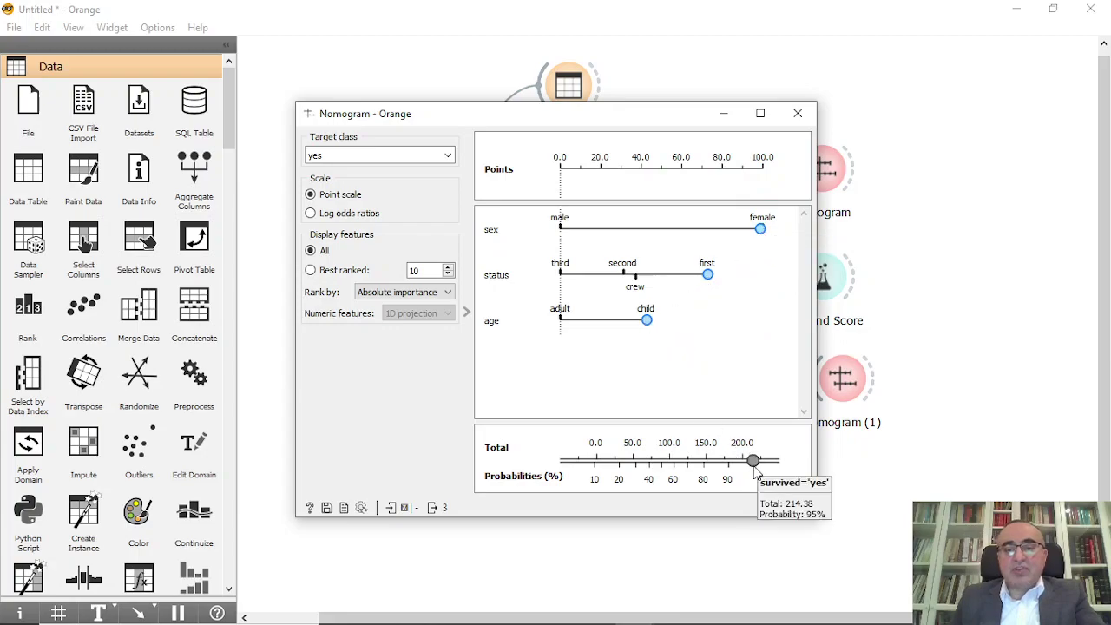
pyautogui.moveTo(754, 462)
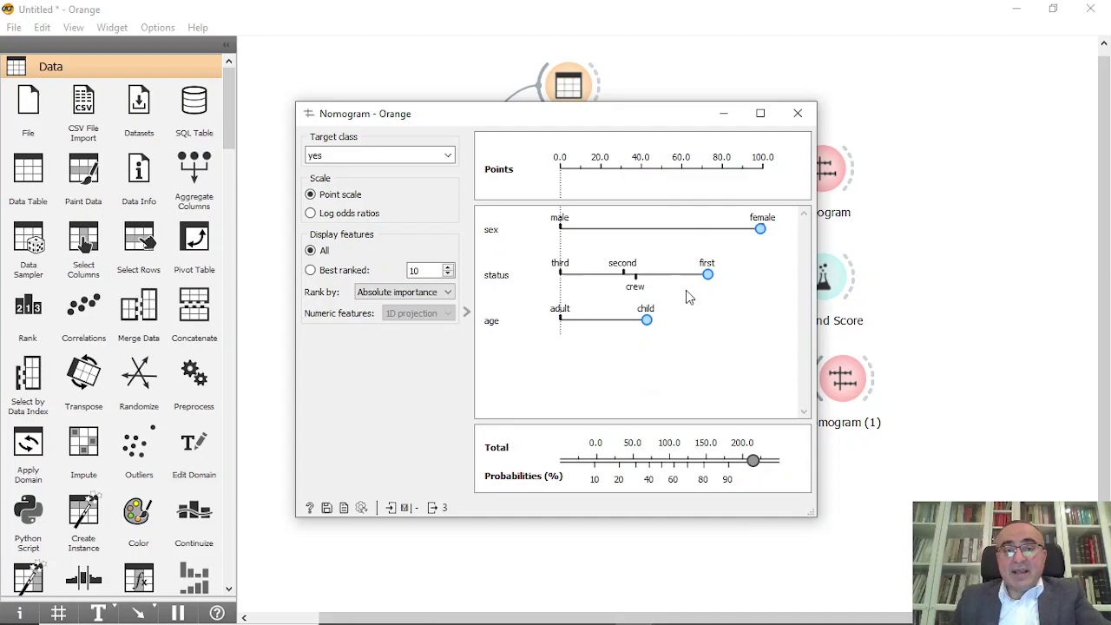
# Toggle the target class to no and back to yes, then reapply female, status and child.
pyautogui.click(371, 157)
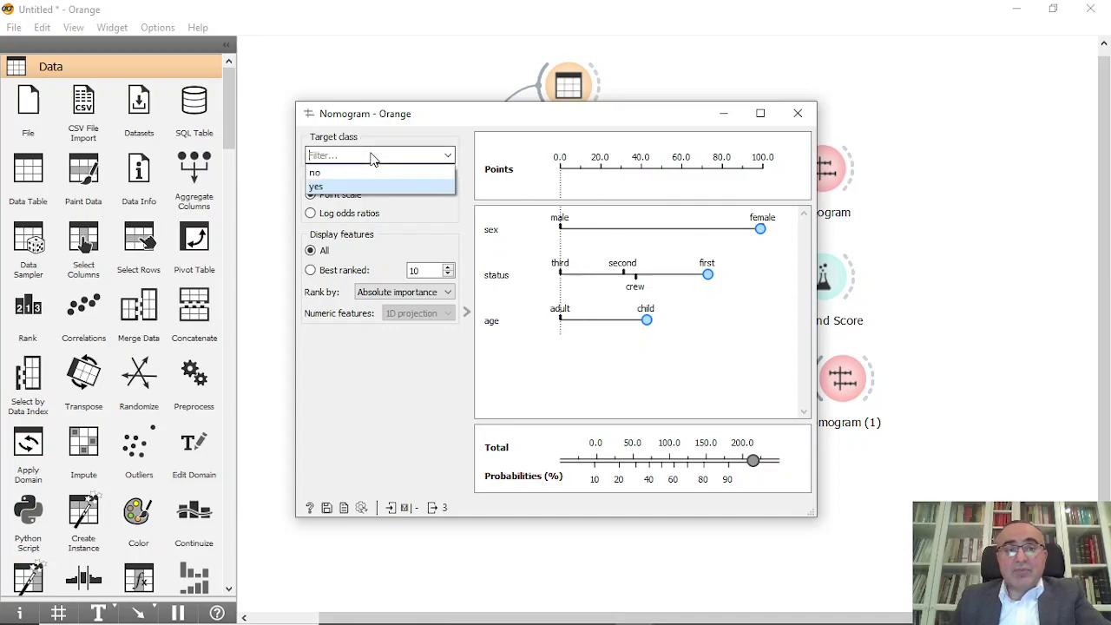
pyautogui.click(369, 173)
pyautogui.click(363, 155)
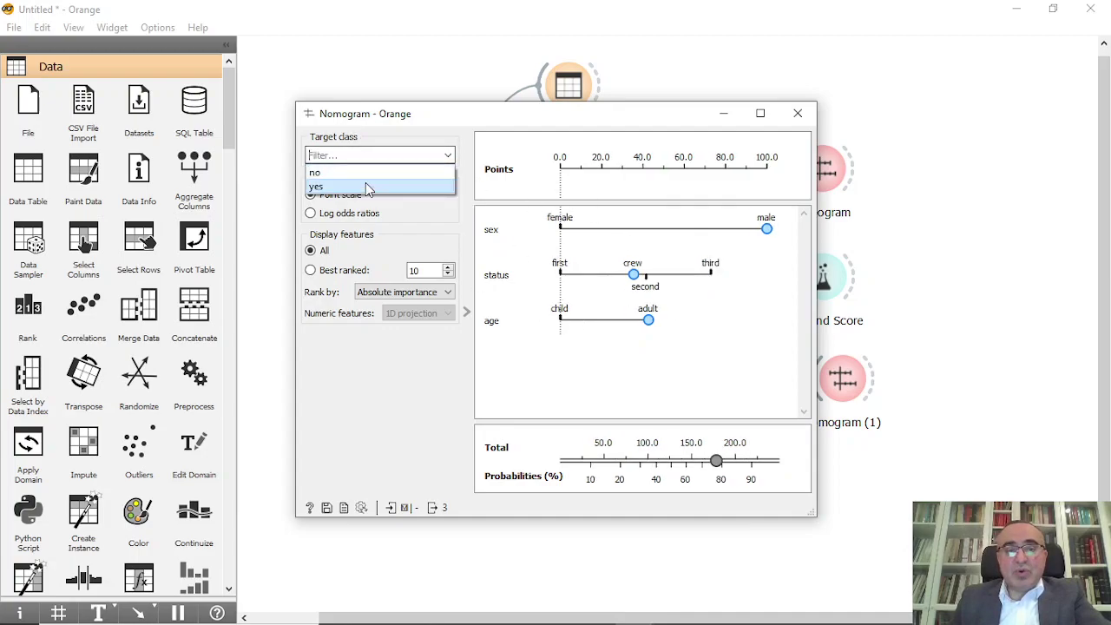
pyautogui.click(368, 185)
pyautogui.moveTo(566, 234); pyautogui.dragTo(767, 240)
pyautogui.moveTo(635, 274)
pyautogui.mouseDown()
pyautogui.moveTo(701, 275)
pyautogui.moveTo(562, 276)
pyautogui.moveTo(679, 276)
pyautogui.mouseUp()
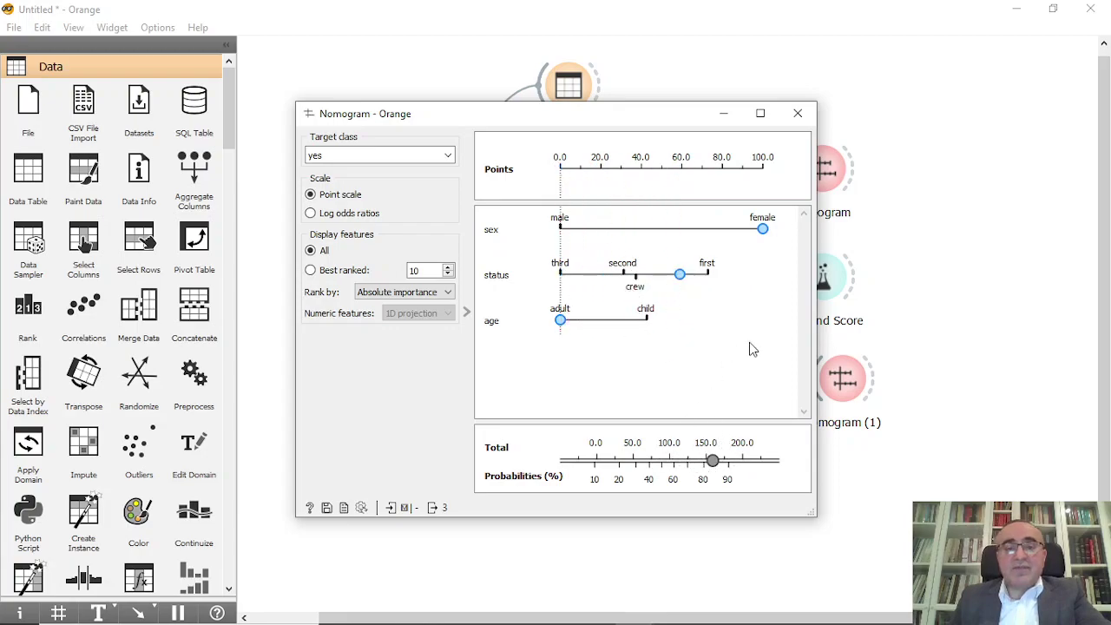
pyautogui.moveTo(560, 319); pyautogui.dragTo(667, 324)
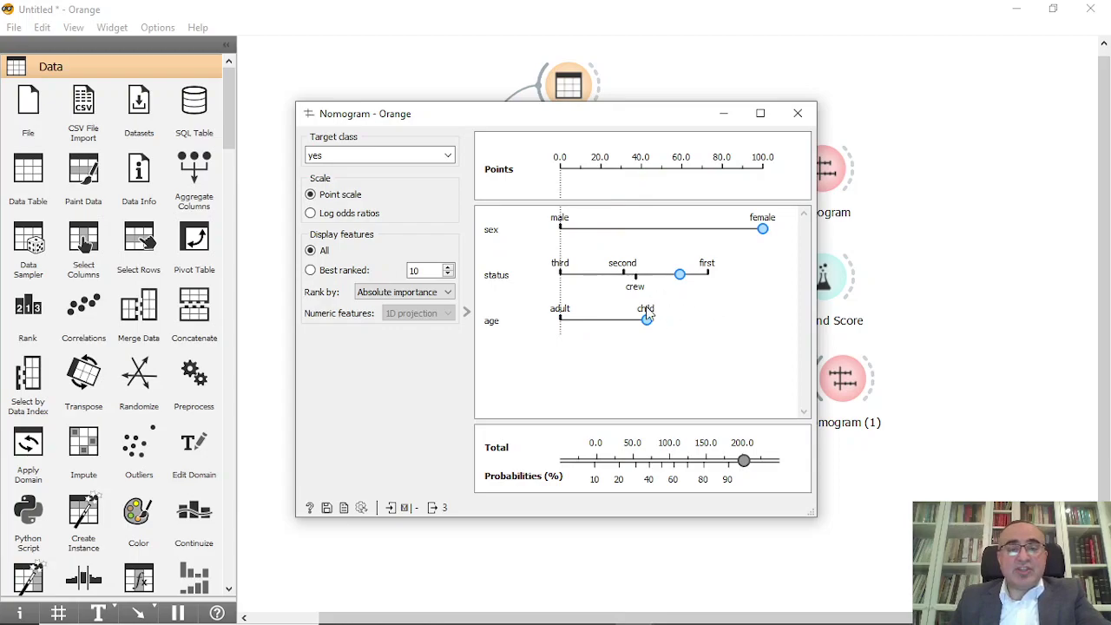
# Close the logistic nomogram and open the Naive Bayes Nomogram (1).
pyautogui.click(797, 114)
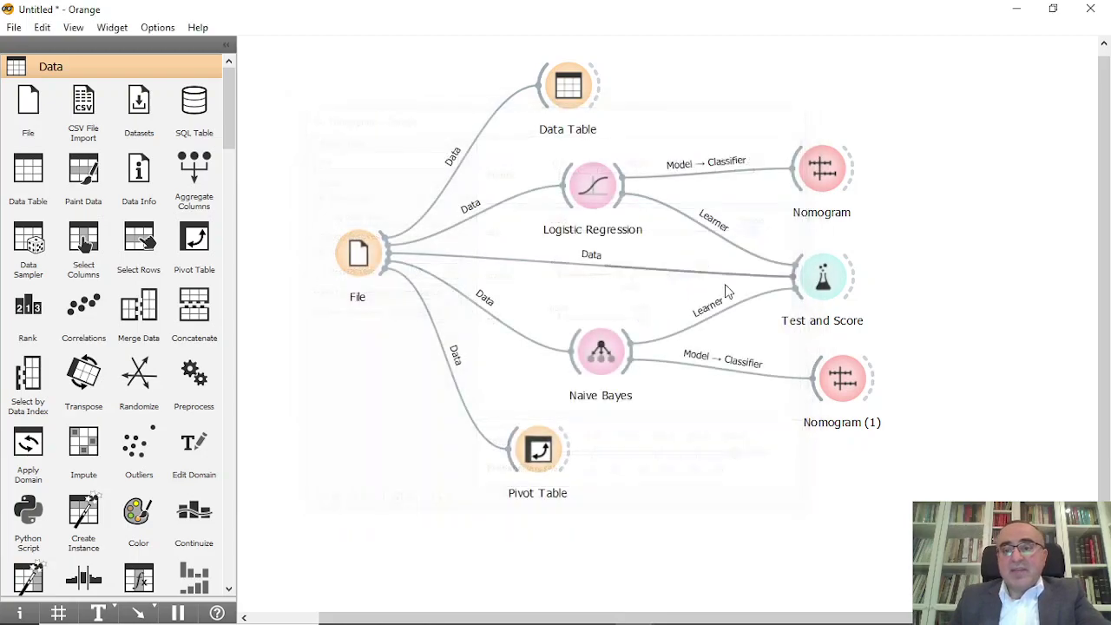
pyautogui.moveTo(837, 384); pyautogui.dragTo(818, 389)
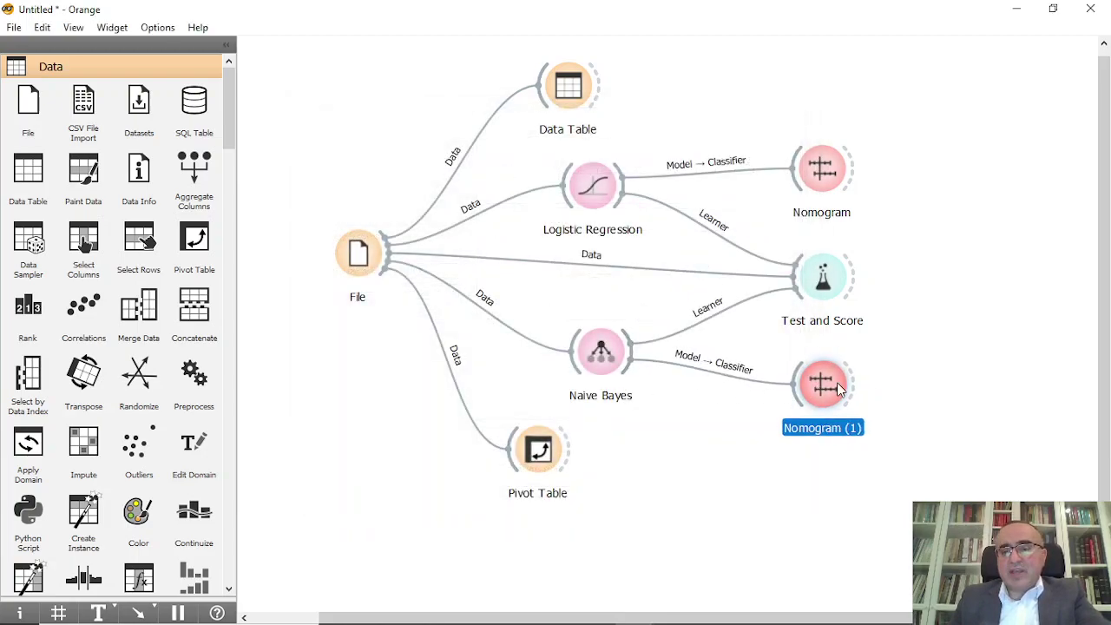
pyautogui.doubleClick(838, 388)
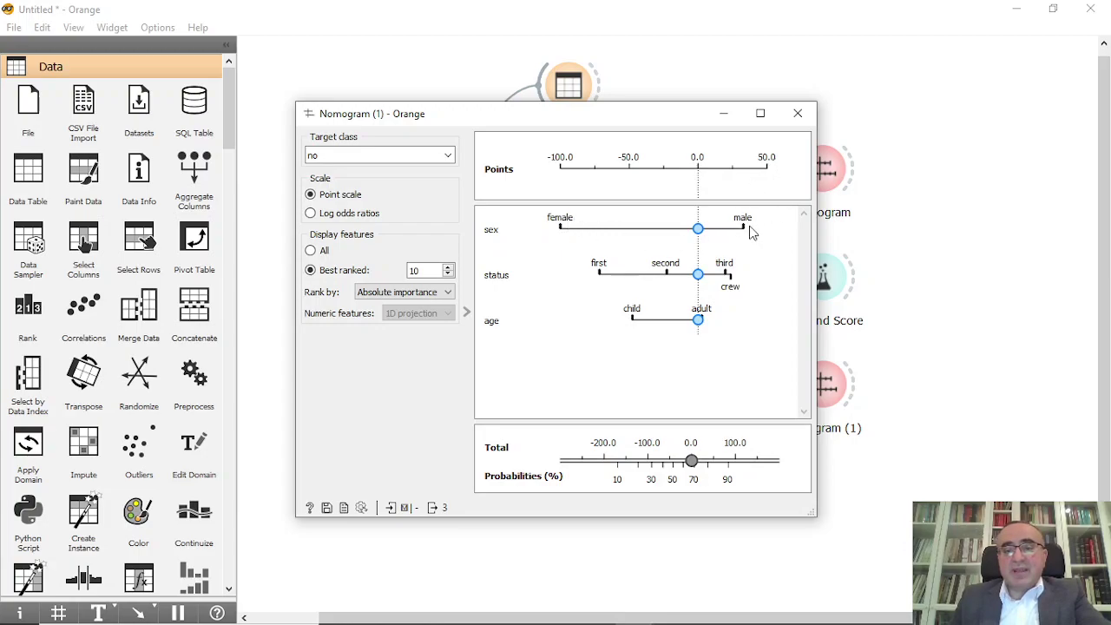
# Set status to third and sex to male, read the total probability, then close it.
pyautogui.moveTo(699, 276); pyautogui.dragTo(732, 279)
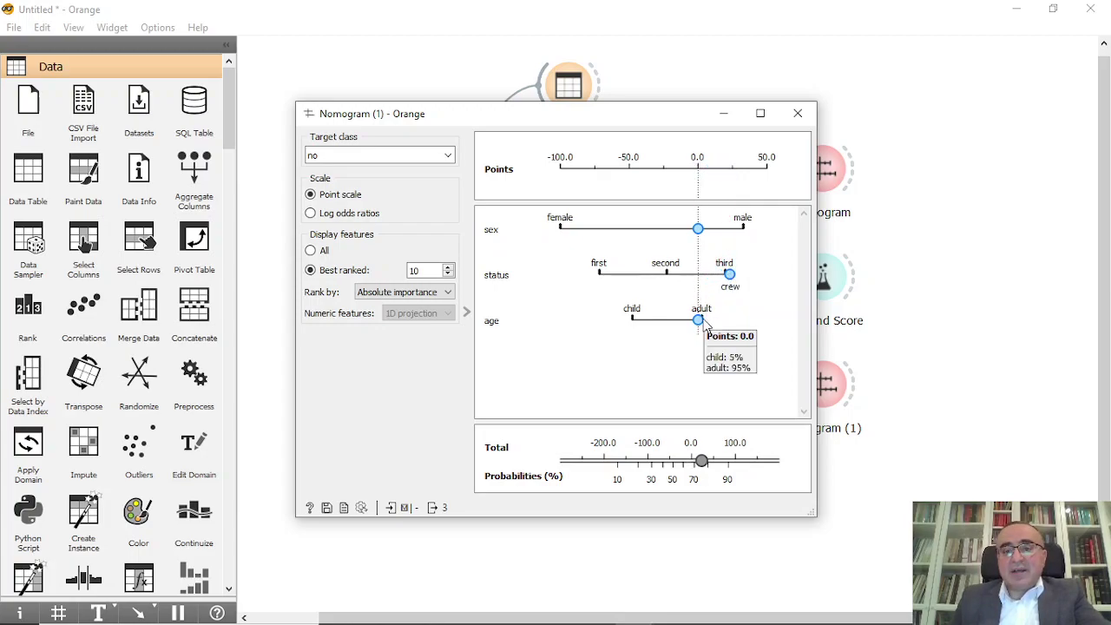
pyautogui.moveTo(699, 232)
pyautogui.moveTo(700, 230); pyautogui.dragTo(738, 230)
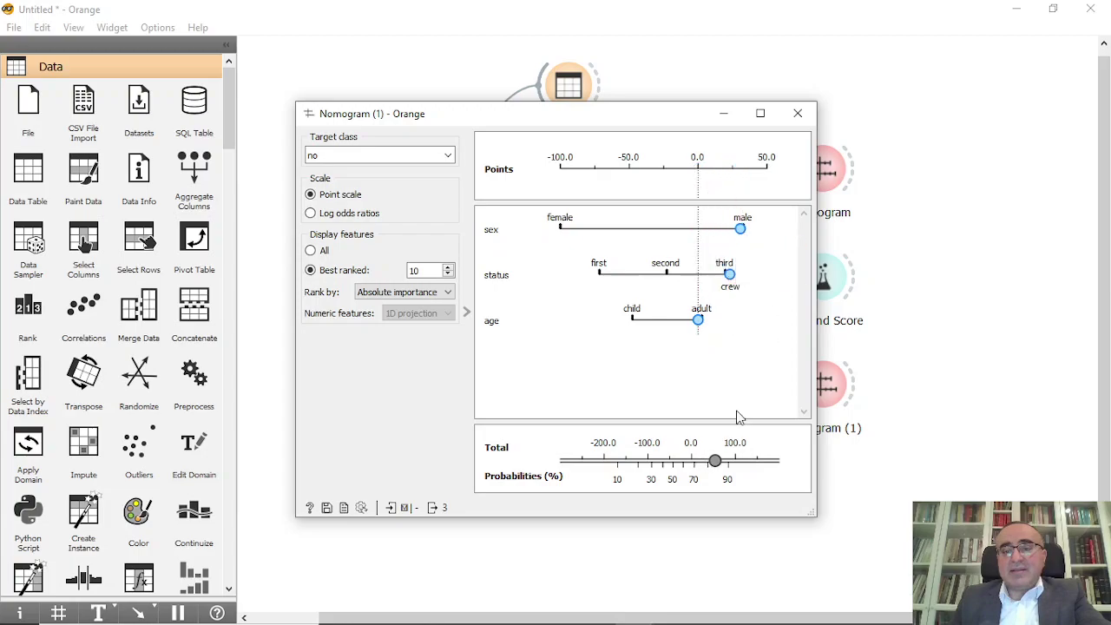
pyautogui.moveTo(719, 464)
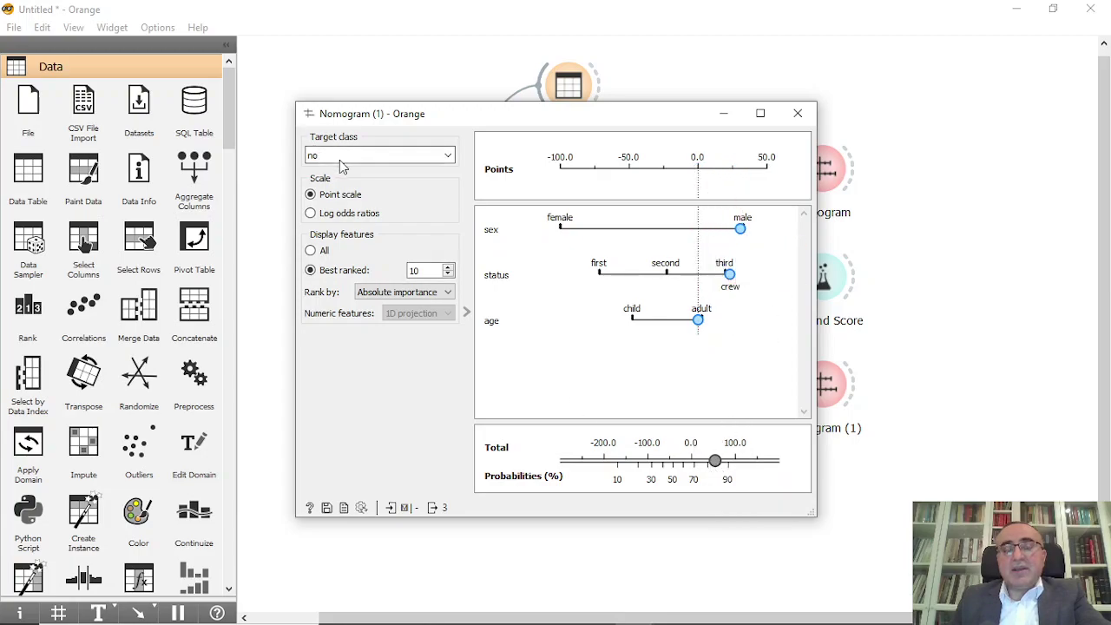
pyautogui.click(798, 115)
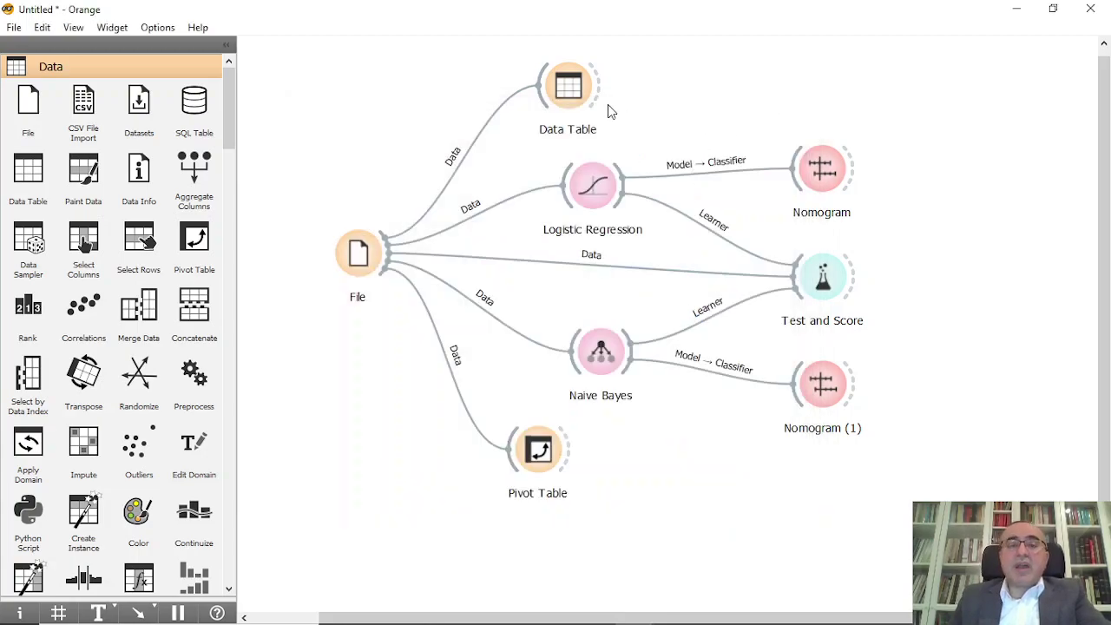
# Link the Data Table's Selected Data output to the Nomogram's input.
pyautogui.moveTo(596, 84); pyautogui.dragTo(807, 155)
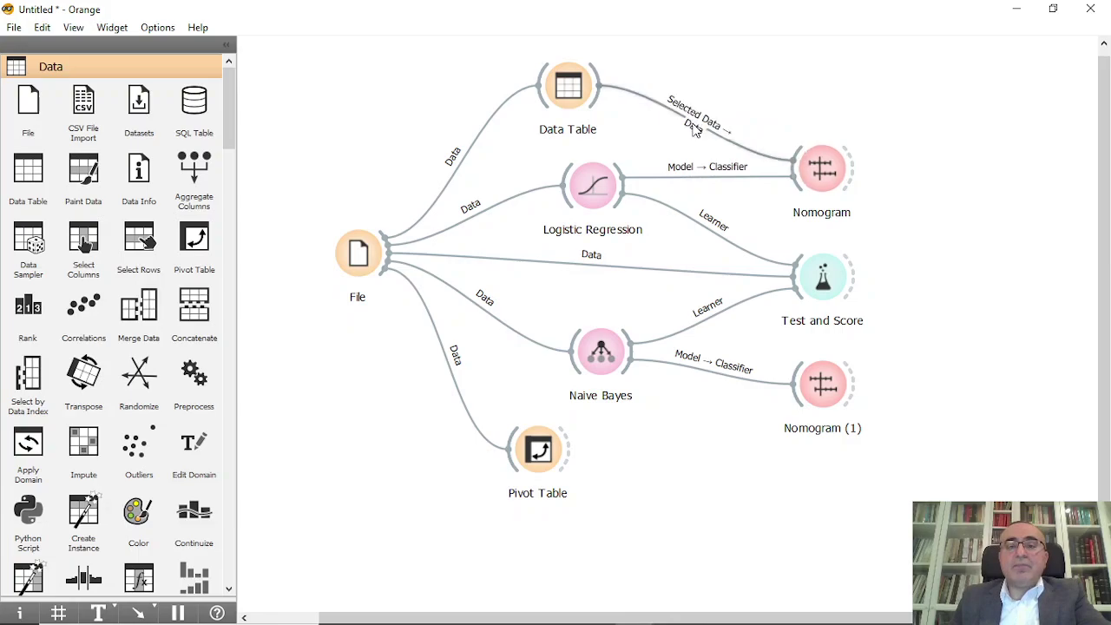
pyautogui.click(705, 127)
pyautogui.doubleClick(705, 127)
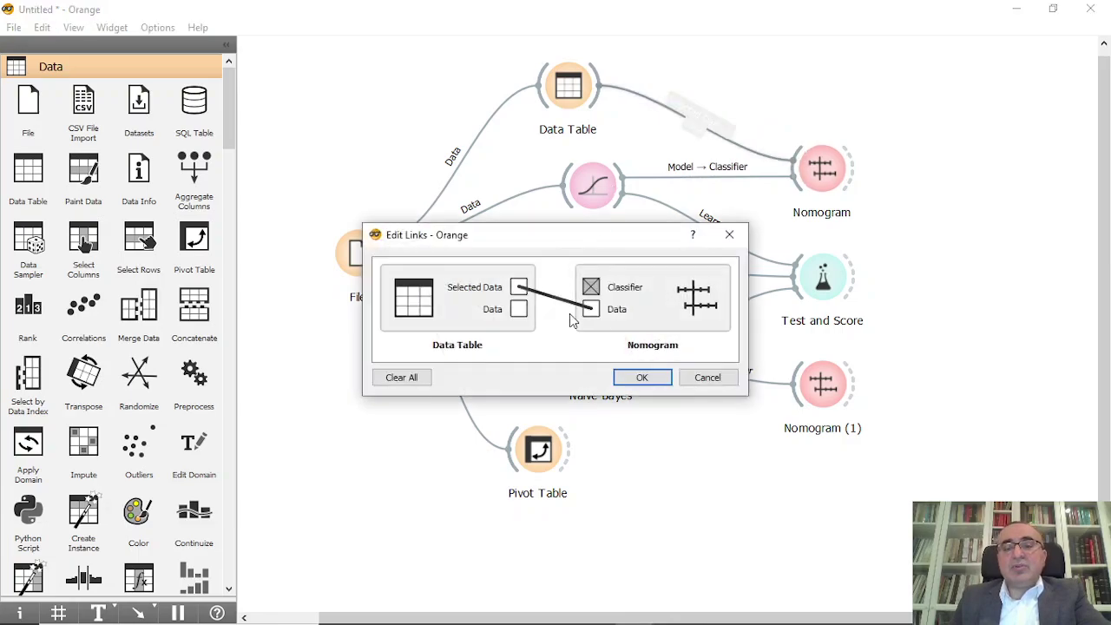
pyautogui.click(647, 375)
# Open the Data Table and Nomogram windows side by side, with the Data Table in front.
pyautogui.doubleClick(555, 95)
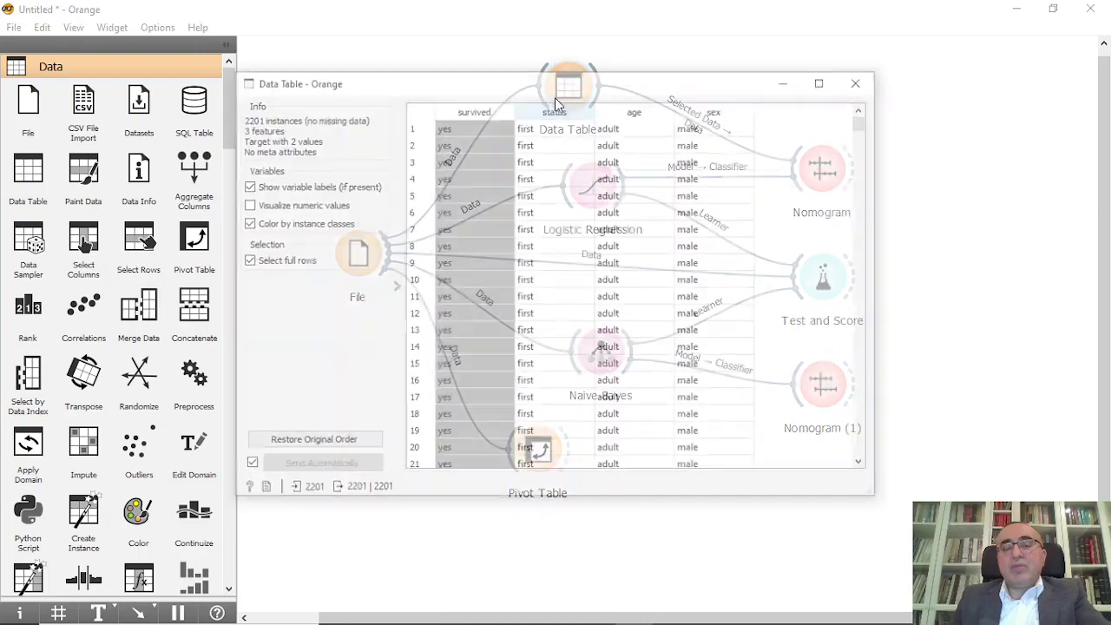
pyautogui.moveTo(534, 94); pyautogui.dragTo(327, 107)
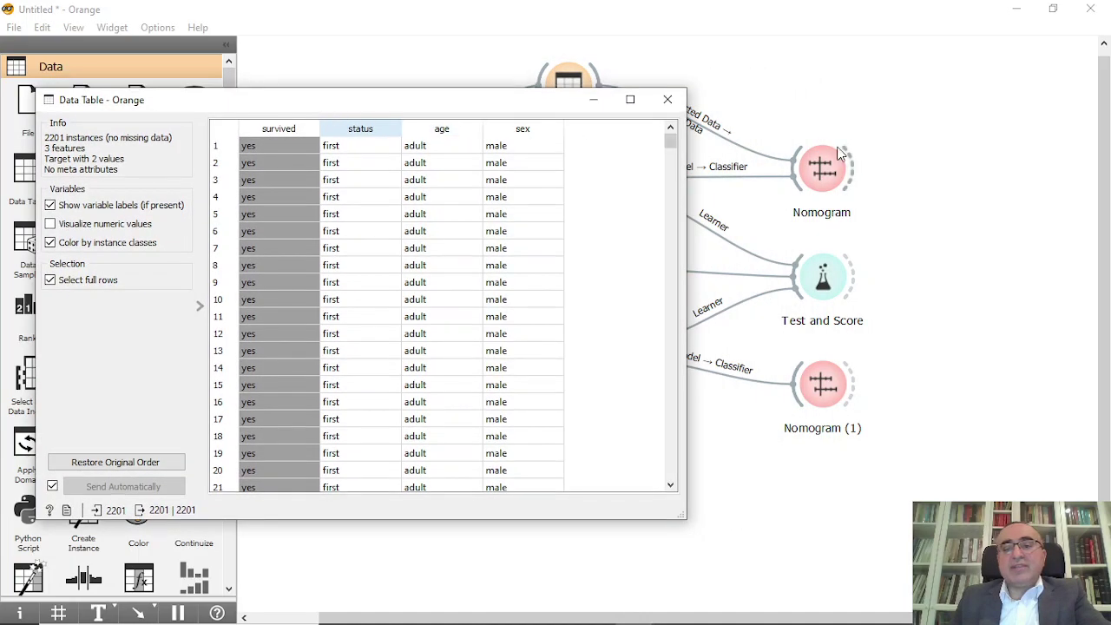
pyautogui.click(829, 172)
pyautogui.doubleClick(828, 172)
pyautogui.moveTo(691, 134); pyautogui.dragTo(981, 218)
pyautogui.moveTo(685, 618)
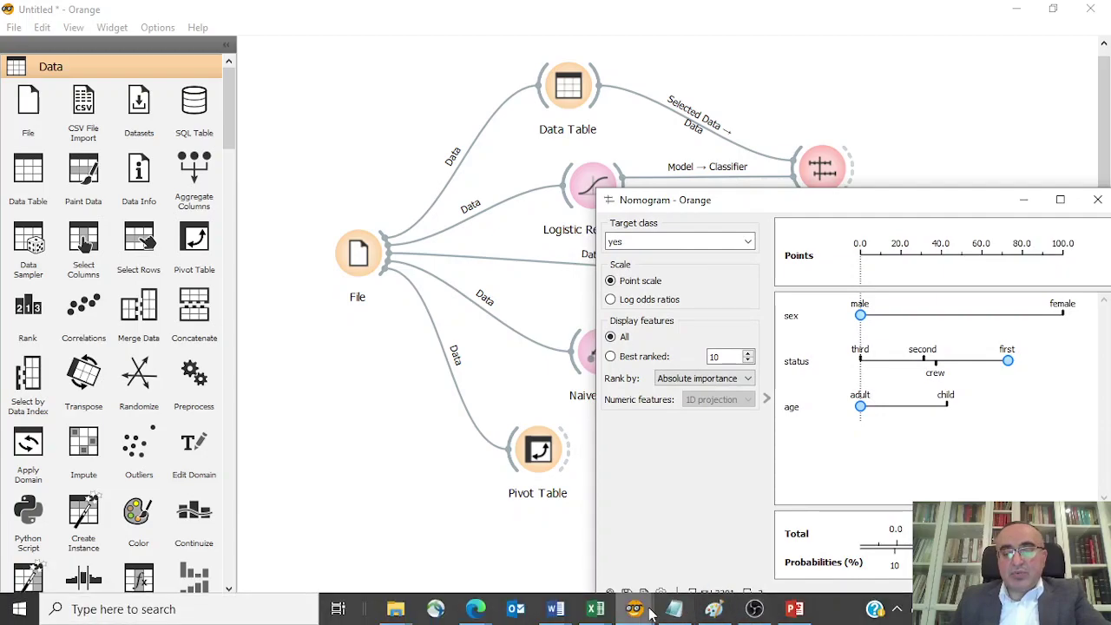
pyautogui.moveTo(652, 614)
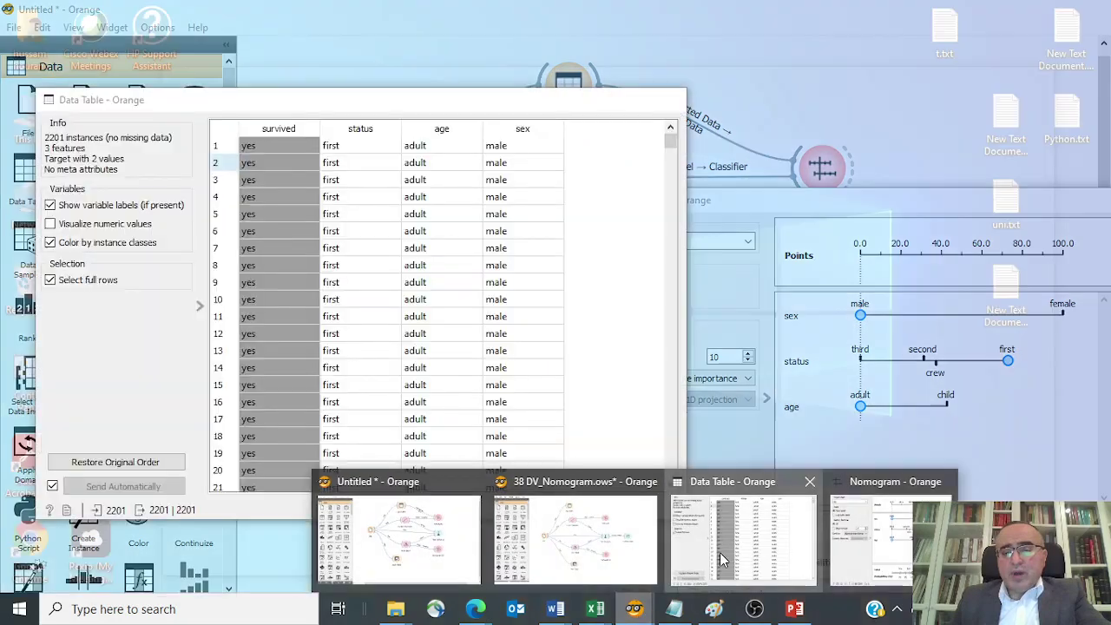
pyautogui.click(743, 538)
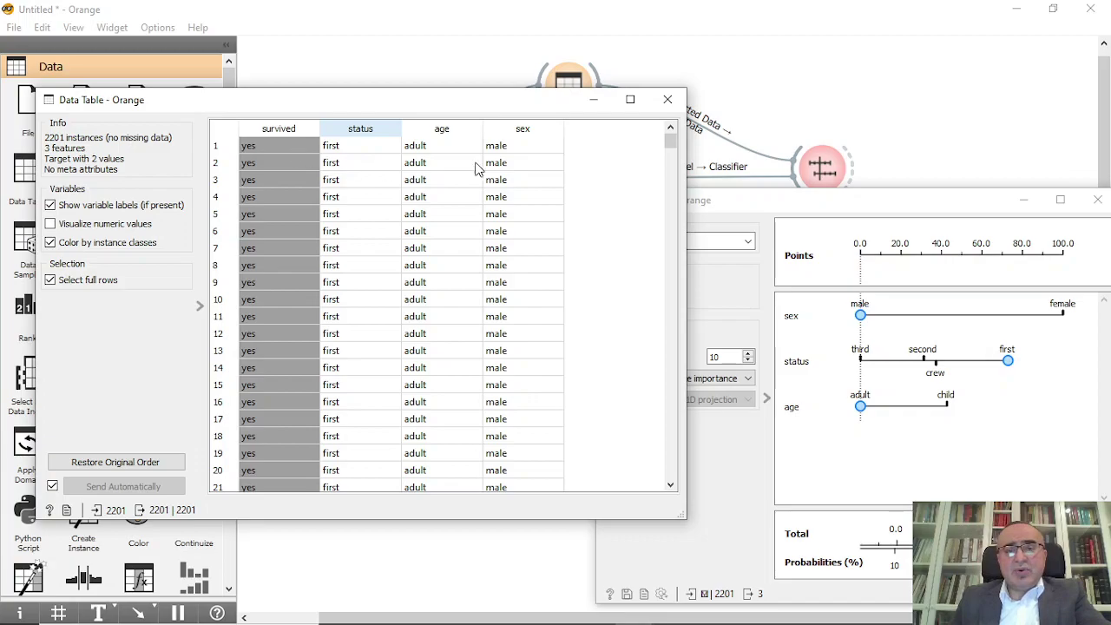
# Select row 1 of the Data Table so it feeds the Nomogram.
pyautogui.click(360, 153)
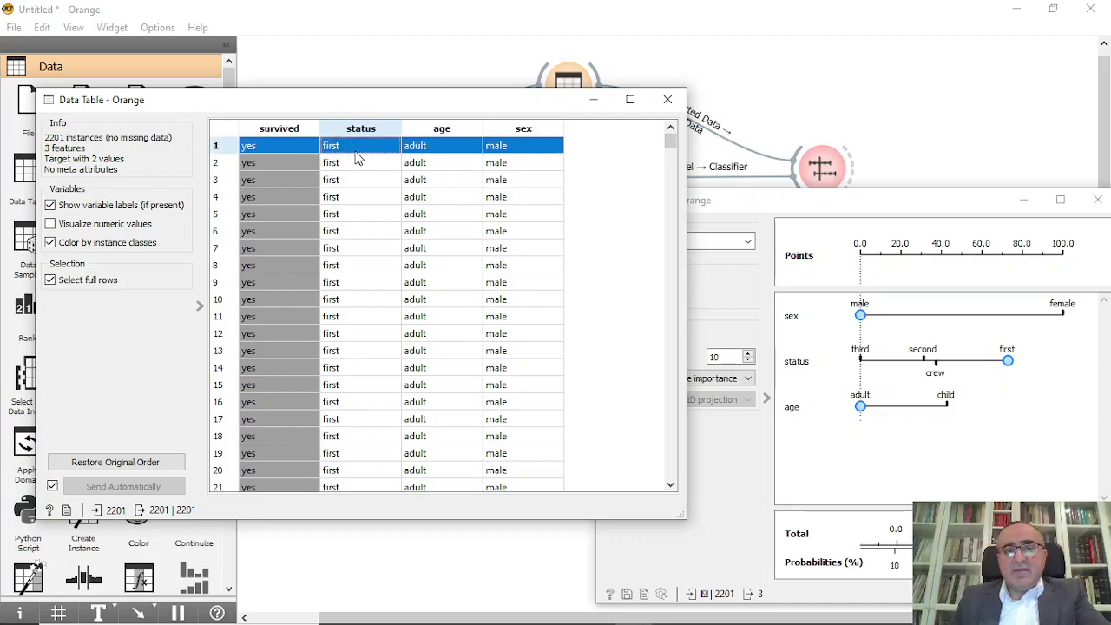
pyautogui.moveTo(958, 198); pyautogui.dragTo(913, 162)
pyautogui.click(439, 109)
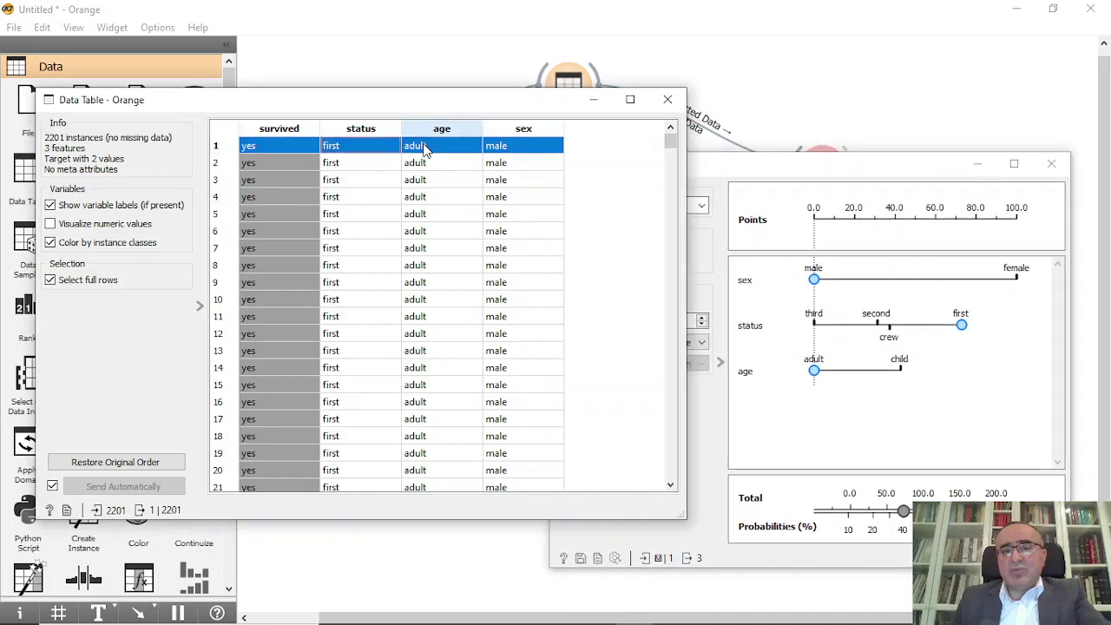
pyautogui.click(431, 165)
pyautogui.click(421, 148)
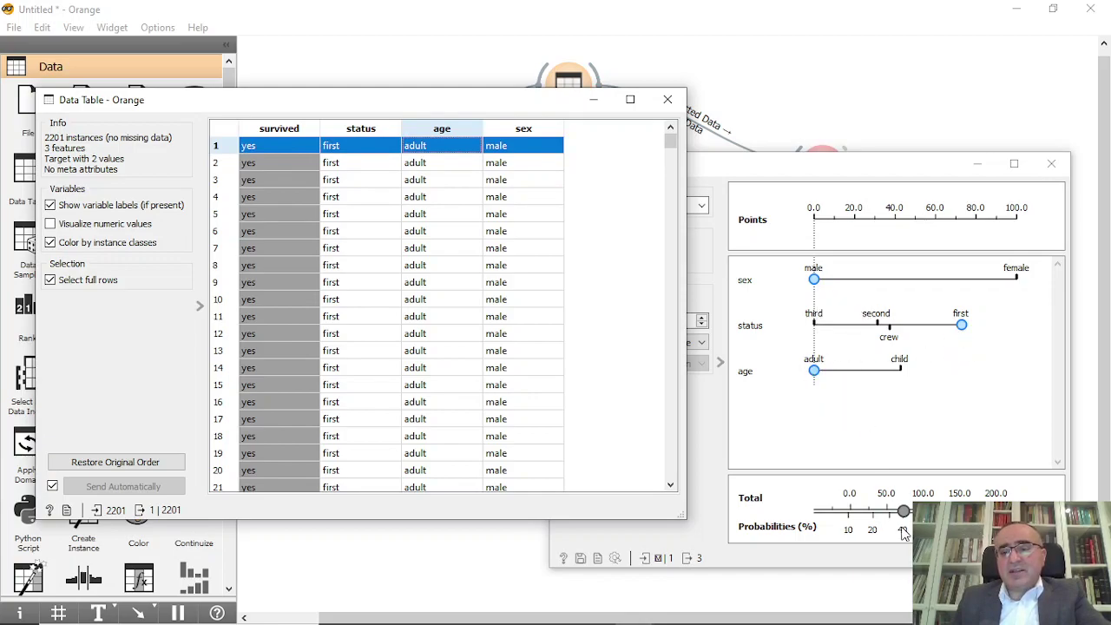
# Scroll to the third-class rows and select row 863, a third-class adult male.
pyautogui.moveTo(674, 145)
pyautogui.mouseDown()
pyautogui.moveTo(678, 179)
pyautogui.moveTo(673, 151)
pyautogui.mouseUp()
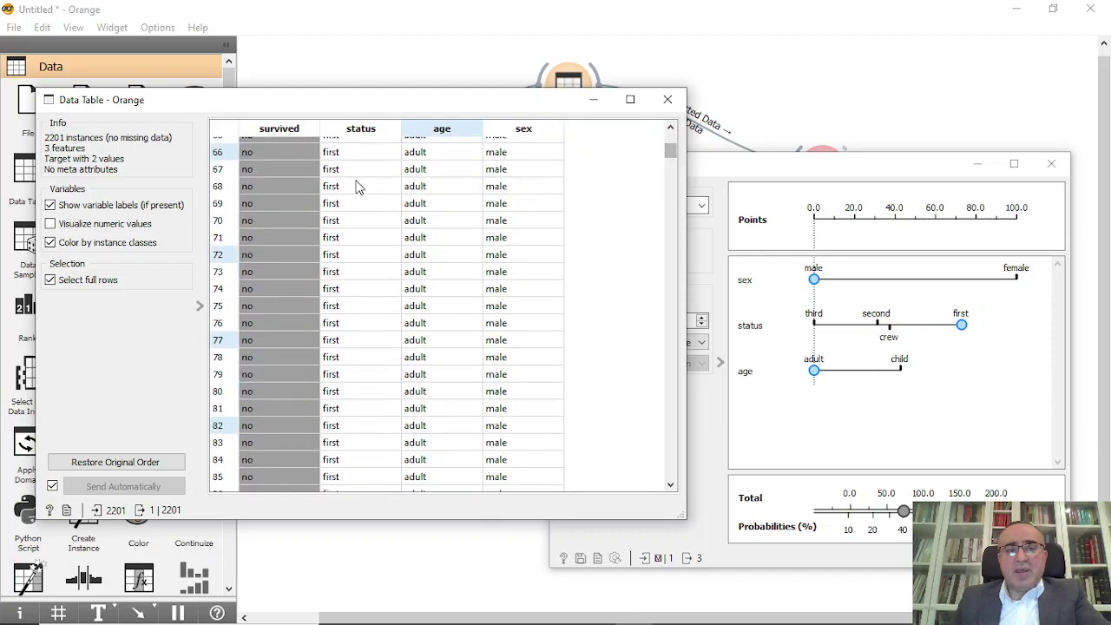
pyautogui.scroll(-20, 333, 200)
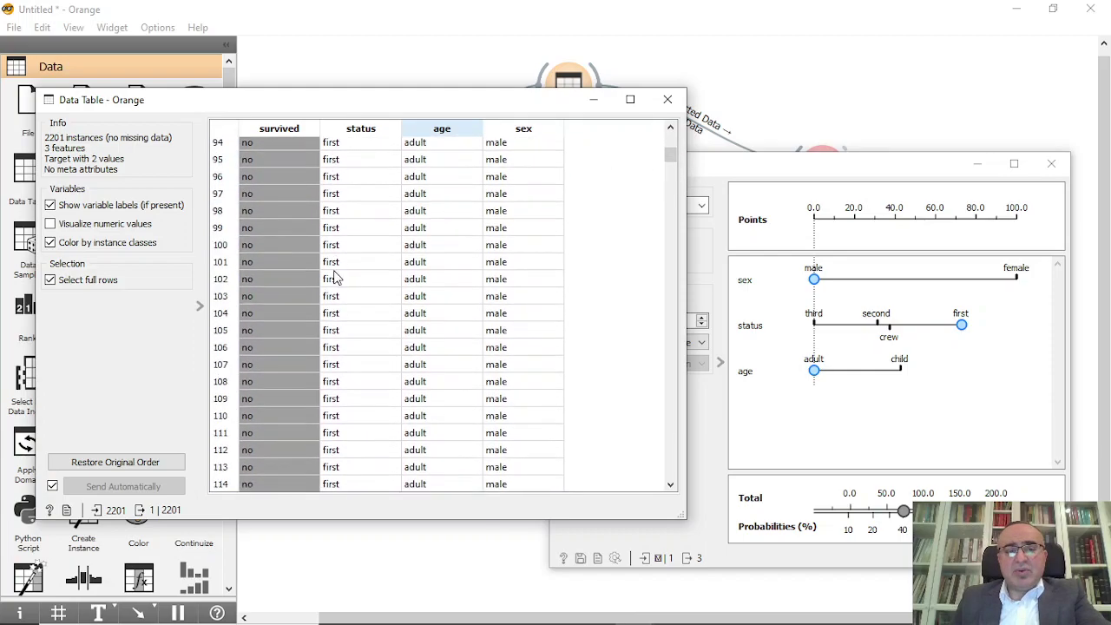
pyautogui.scroll(-8, 335, 276)
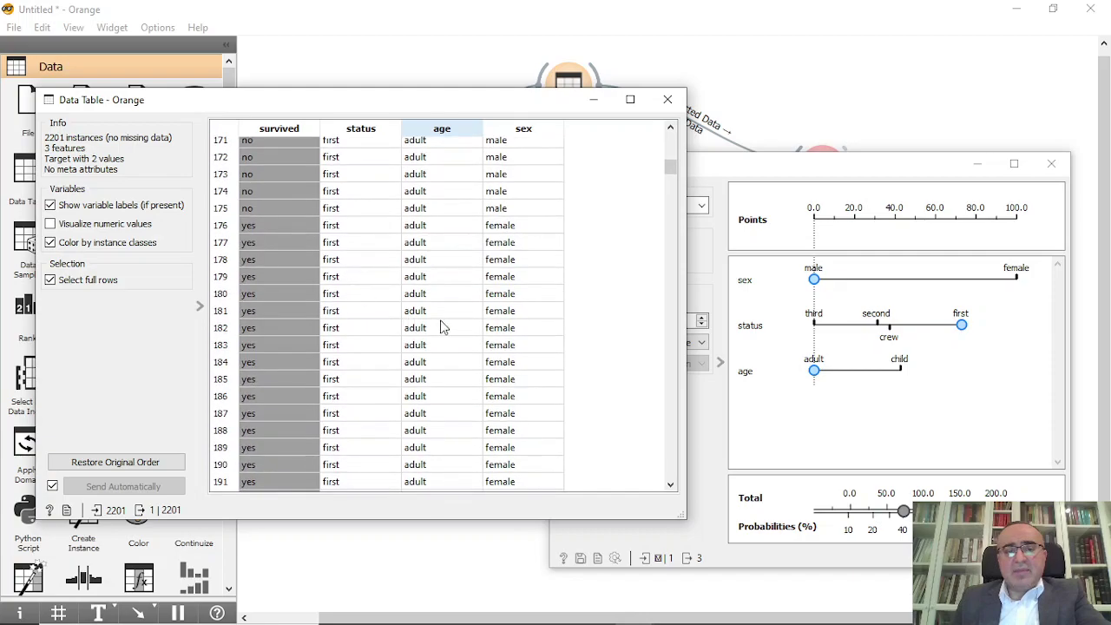
pyautogui.moveTo(671, 166); pyautogui.dragTo(670, 274)
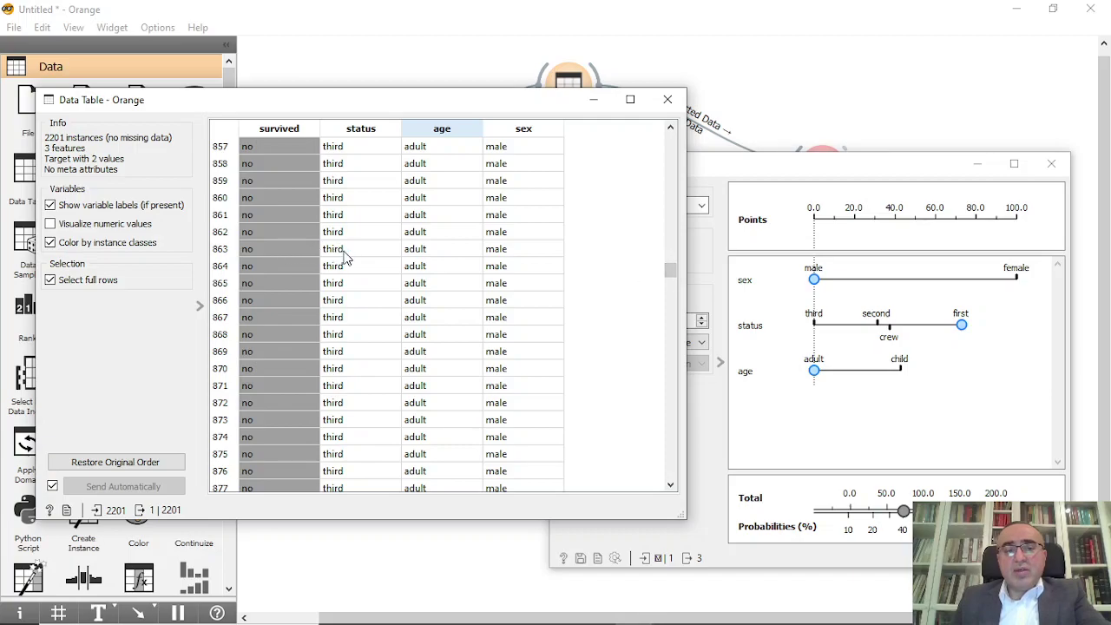
pyautogui.click(417, 252)
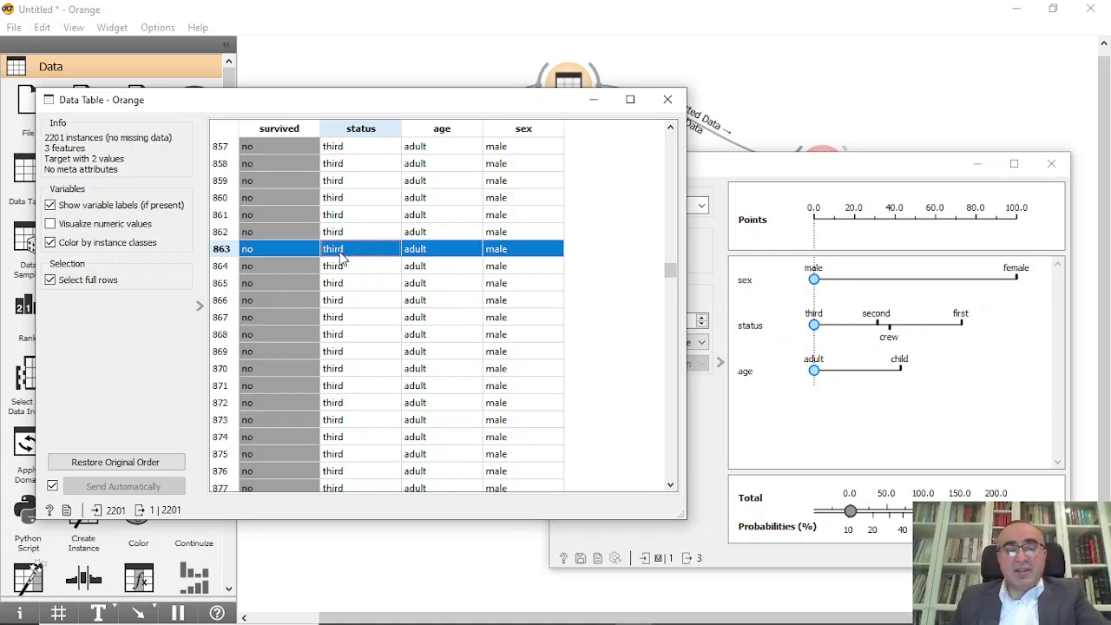
pyautogui.scroll(-11, 367, 295)
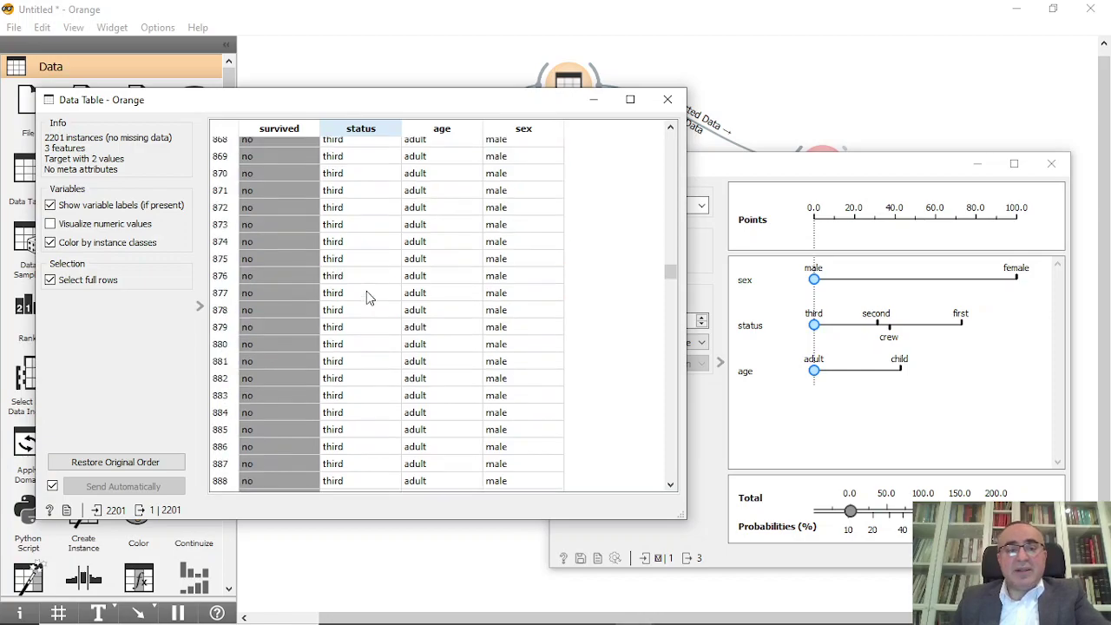
pyautogui.scroll(-20, 368, 295)
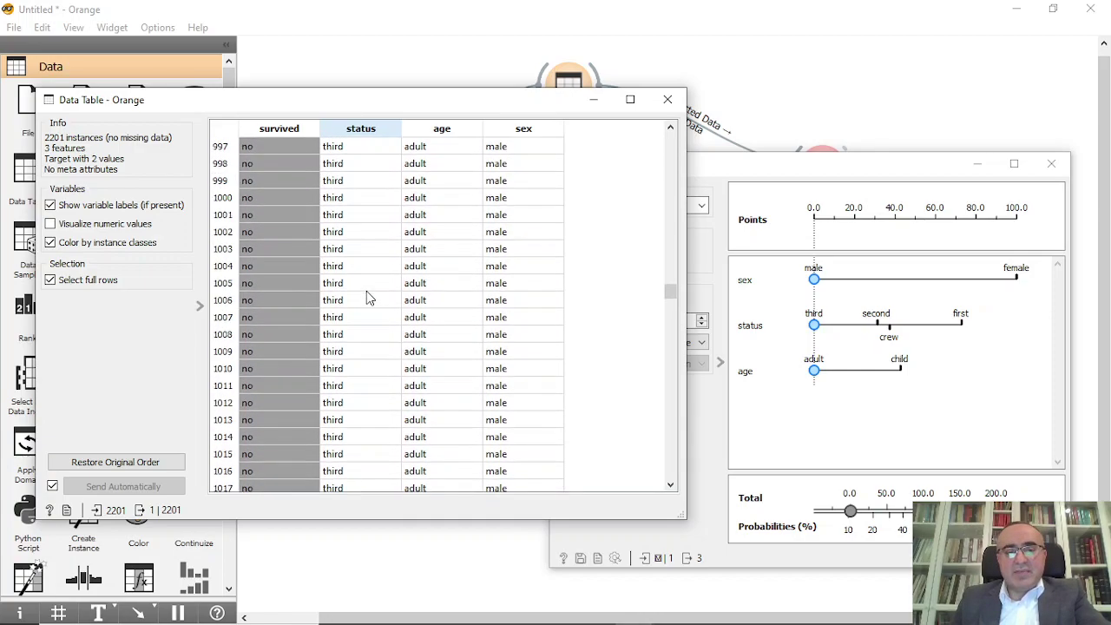
pyautogui.click(668, 421)
pyautogui.moveTo(668, 421); pyautogui.dragTo(668, 421)
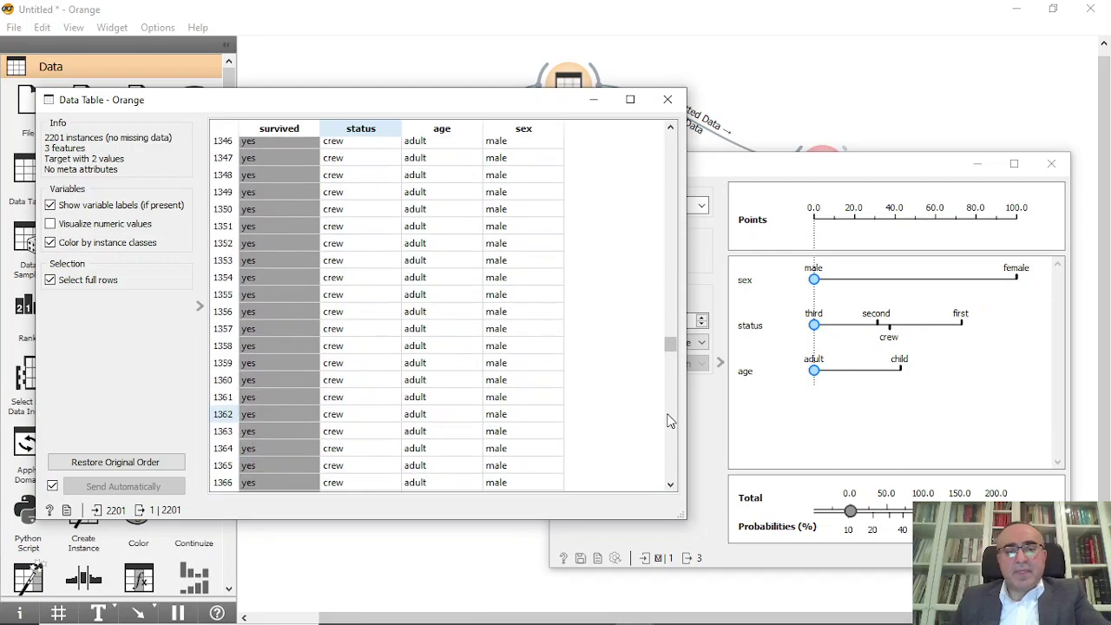
# Feed crew row 1354, then second-class adult female row 515, into the Nomogram.
pyautogui.click(375, 278)
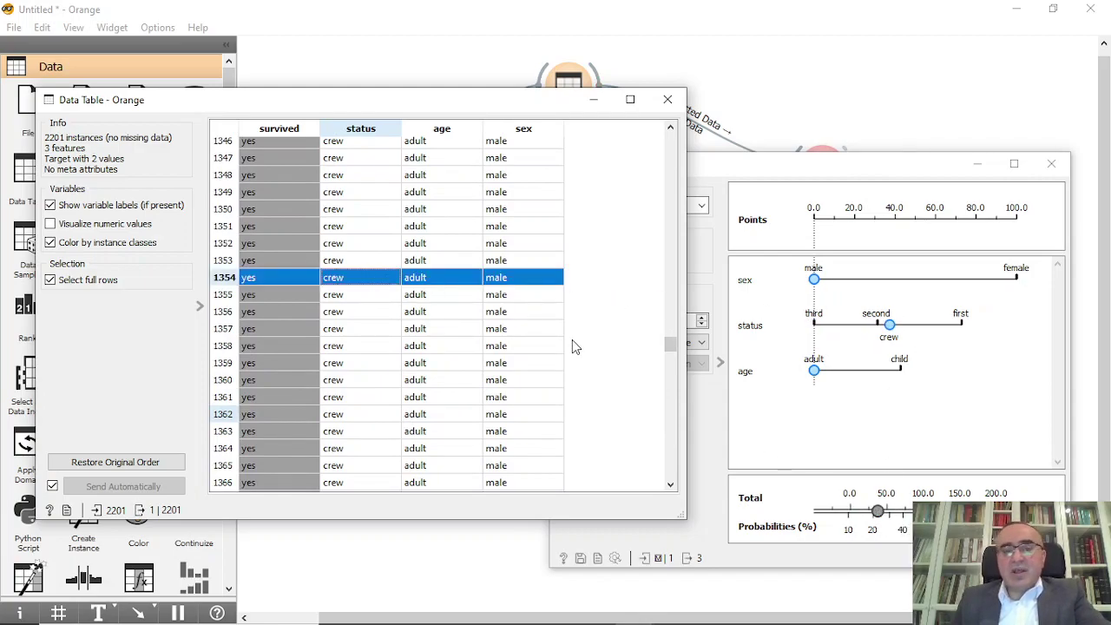
pyautogui.moveTo(675, 350); pyautogui.dragTo(694, 227)
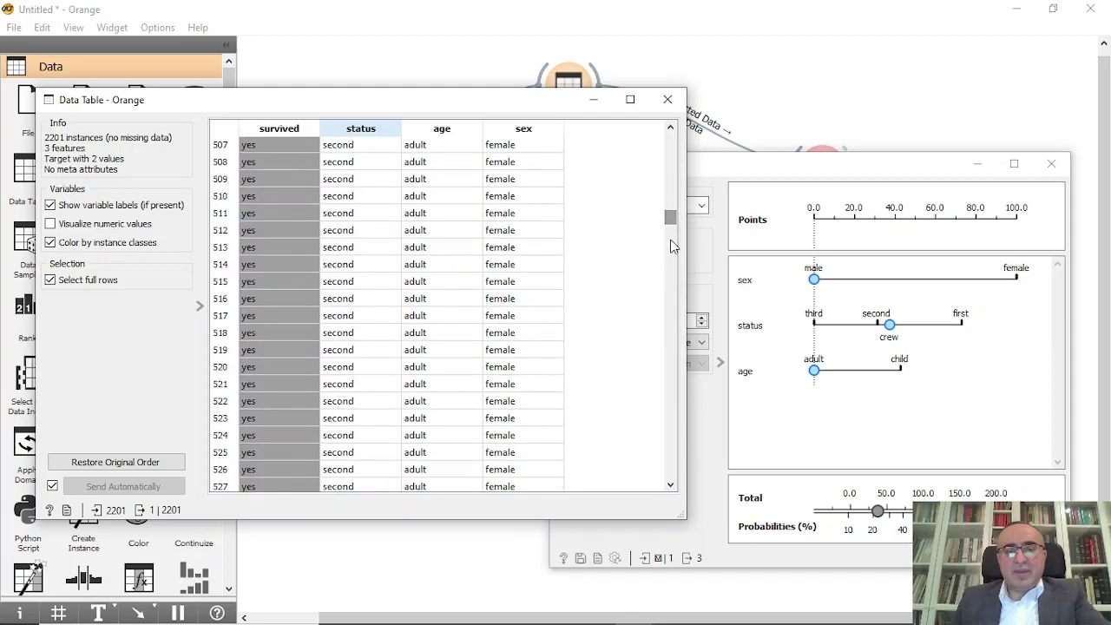
pyautogui.click(382, 284)
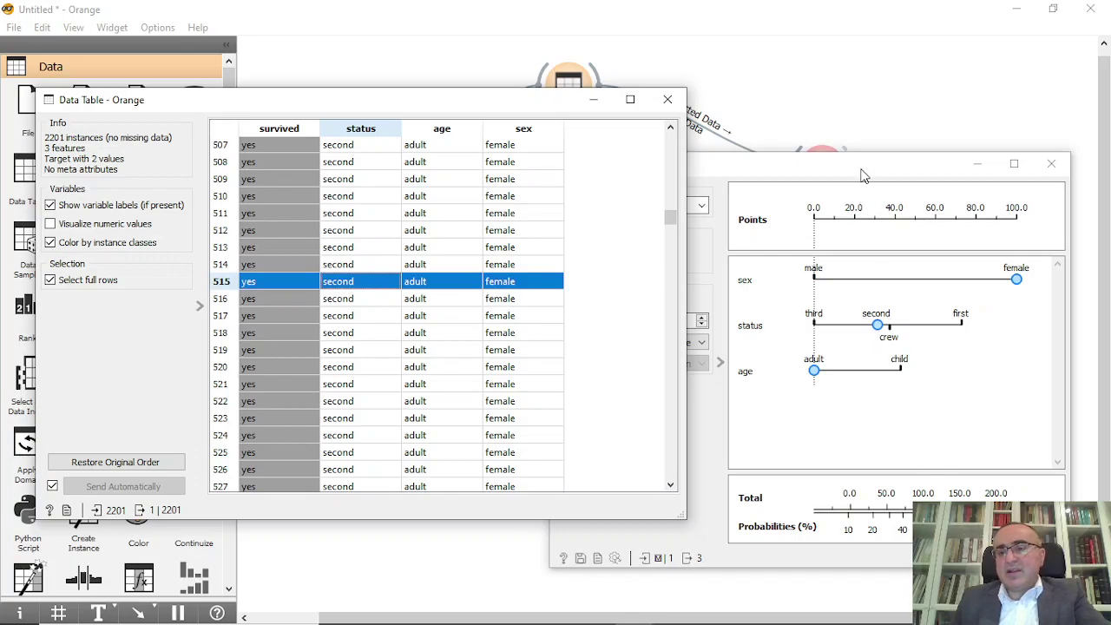
pyautogui.click(863, 170)
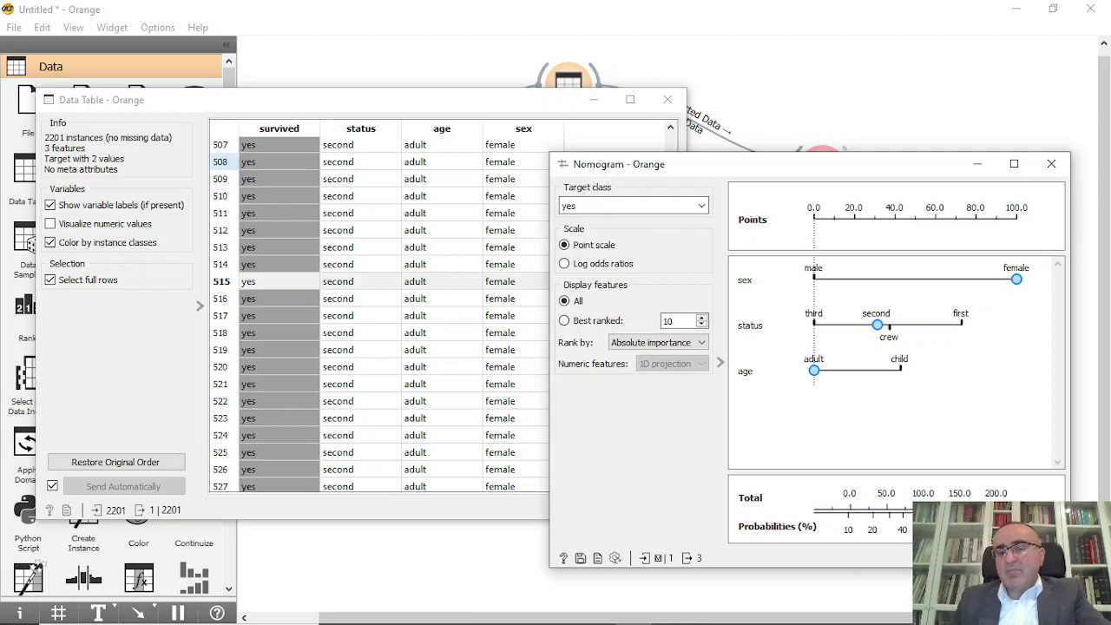
pyautogui.moveTo(877, 328)
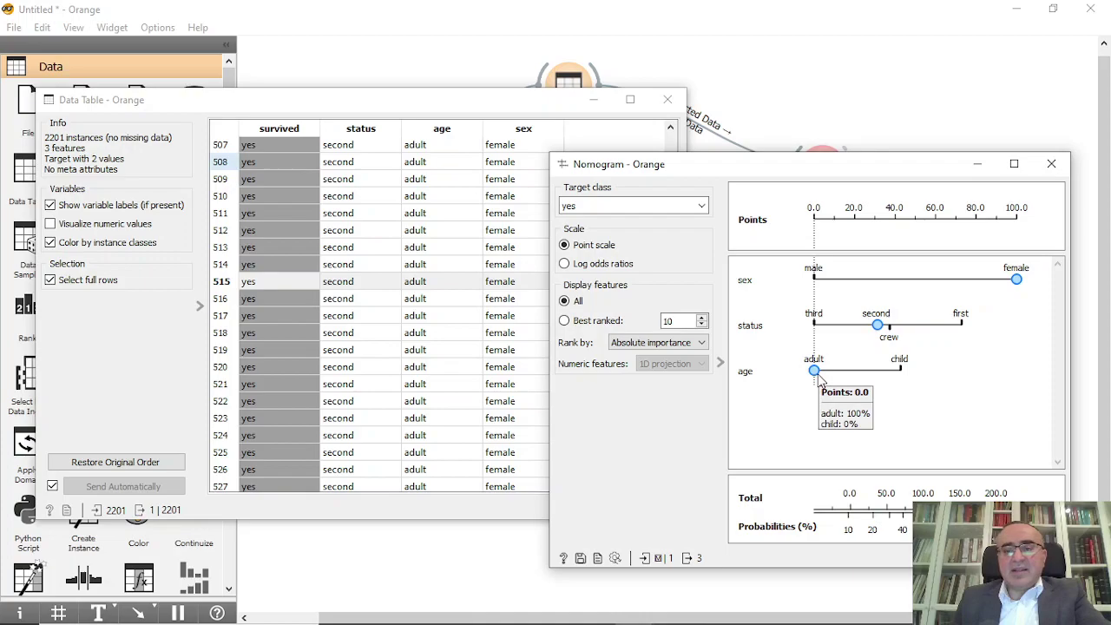
# Close the Data Table window.
pyautogui.click(503, 108)
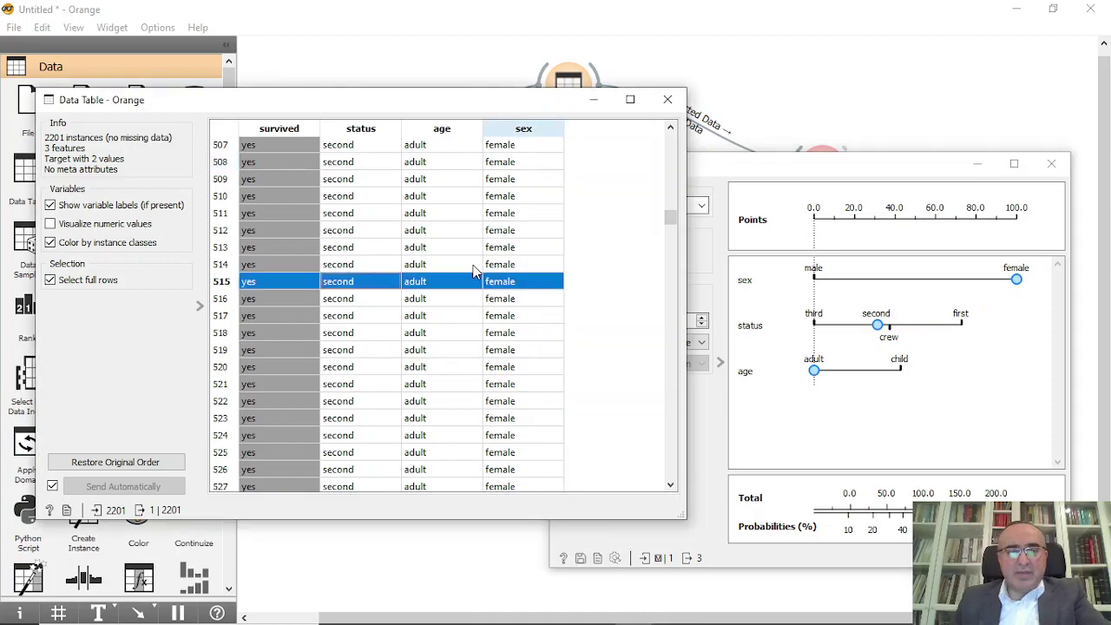
pyautogui.scroll(-16, 473, 272)
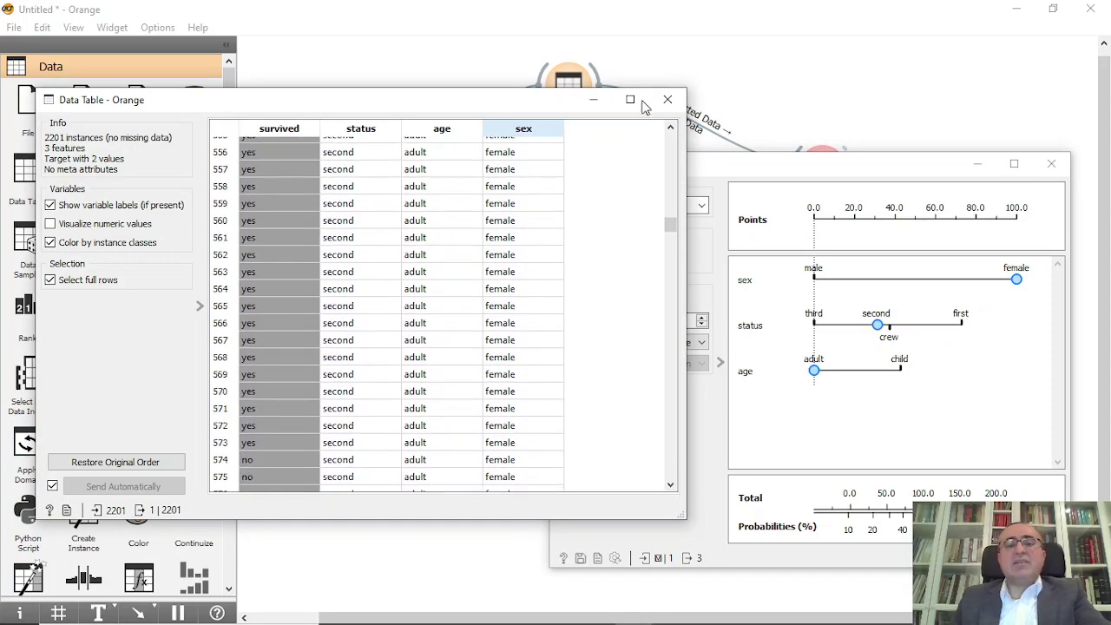
pyautogui.click(667, 99)
# Close the Nomogram, reposition the nodes, and review the Pivot Table's survived-by-status counts.
pyautogui.click(1051, 163)
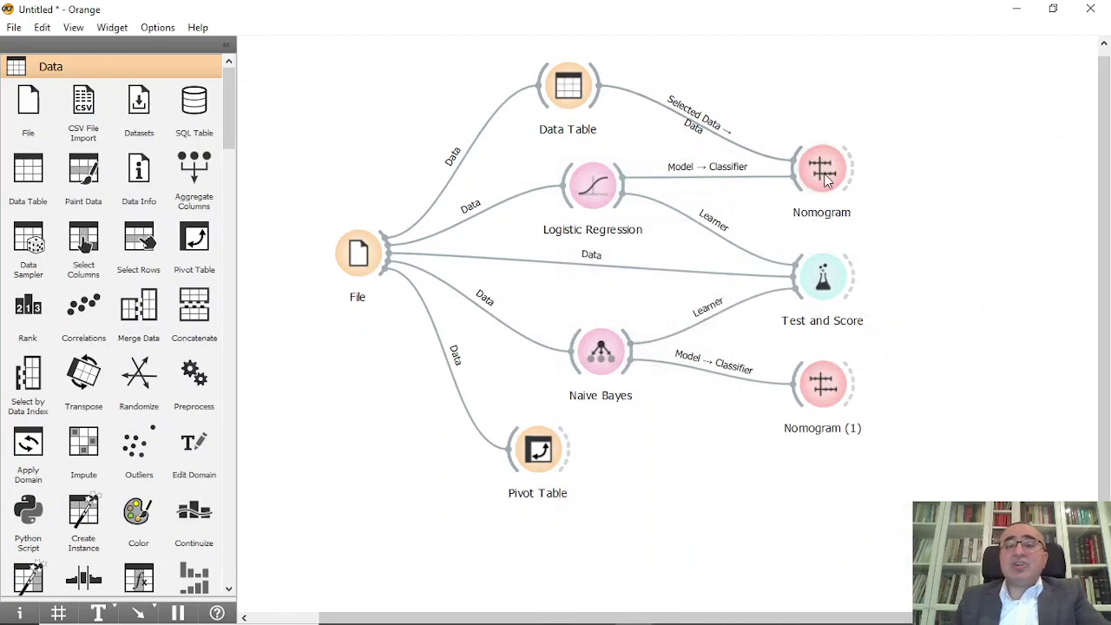
pyautogui.moveTo(824, 177); pyautogui.dragTo(816, 155)
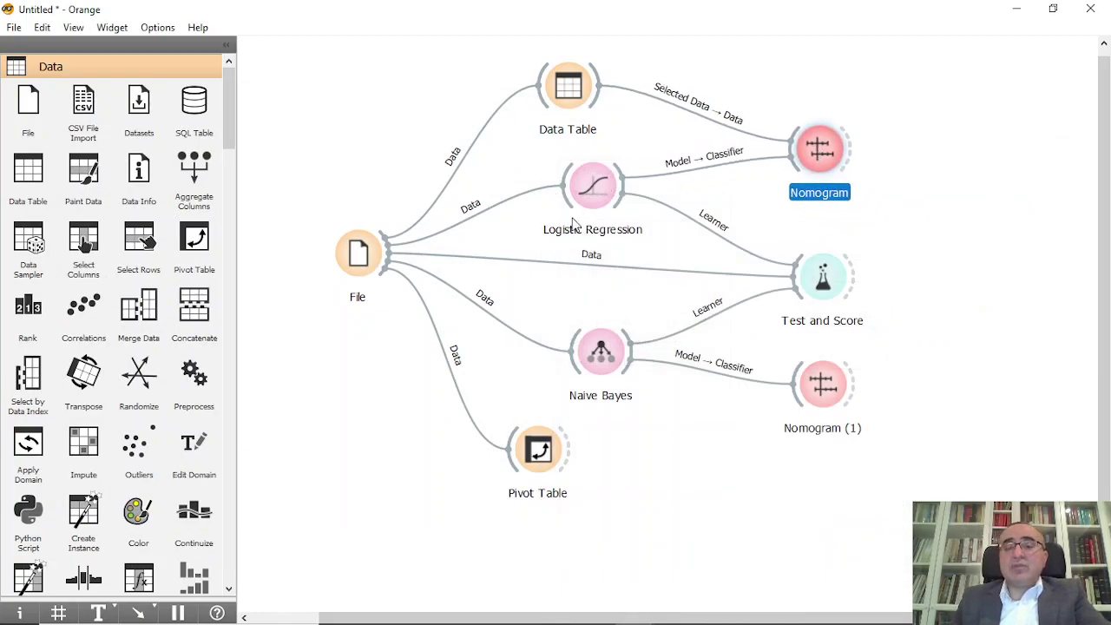
pyautogui.moveTo(538, 449); pyautogui.dragTo(591, 479)
pyautogui.doubleClick(592, 479)
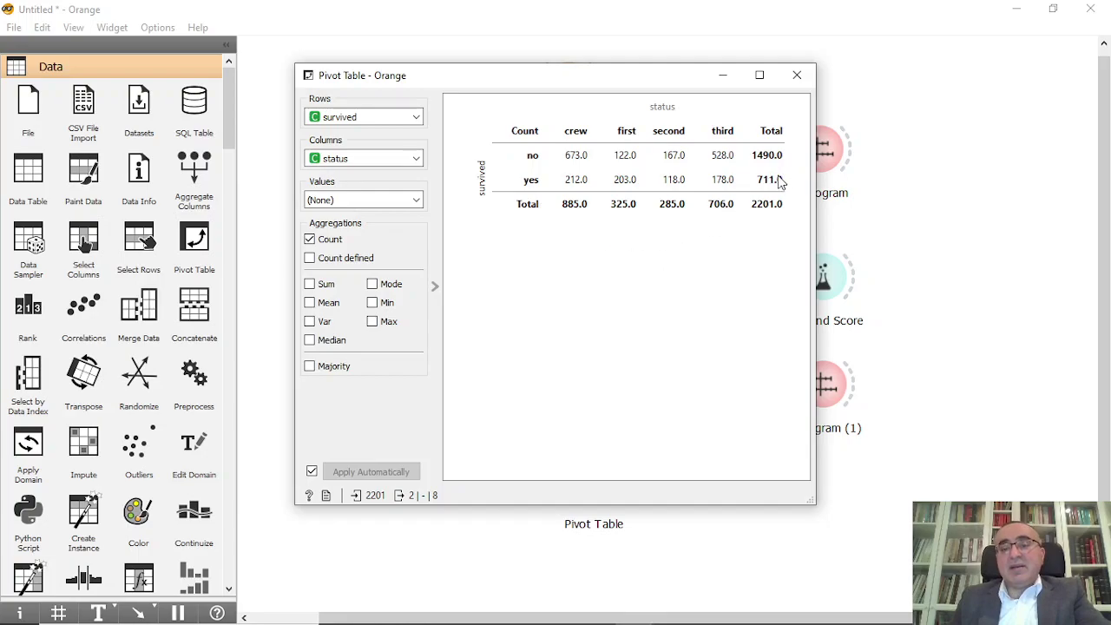
pyautogui.click(799, 78)
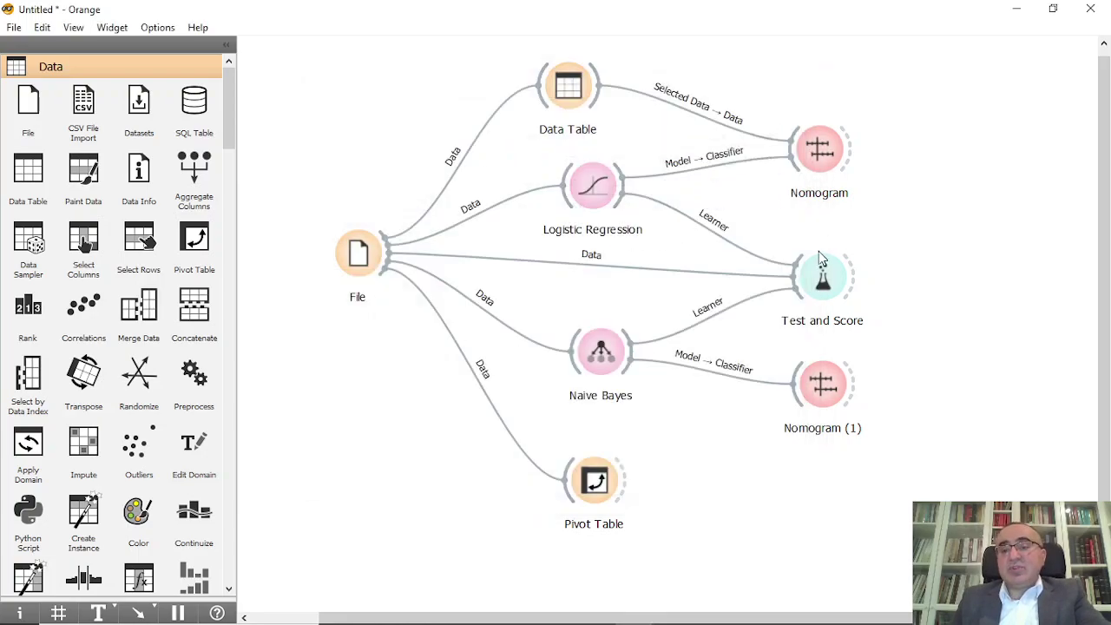
# Recheck the Nomogram, then show slide 2 of 38 DV_Nomogram.pptx in PowerPoint.
pyautogui.doubleClick(820, 151)
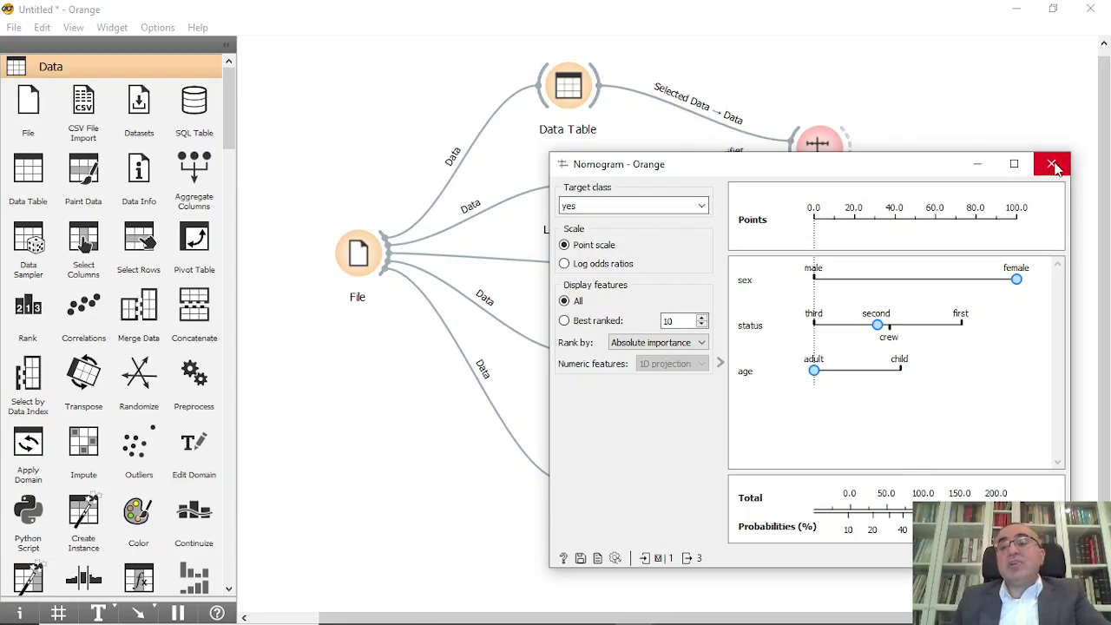
pyautogui.click(1051, 164)
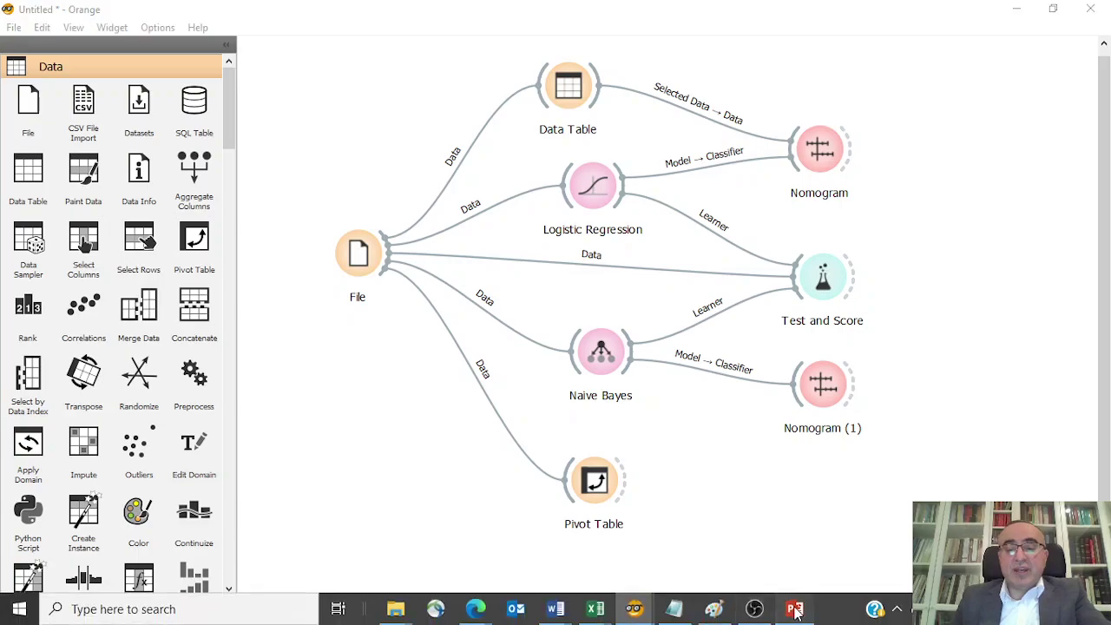
pyautogui.click(795, 610)
pyautogui.click(86, 261)
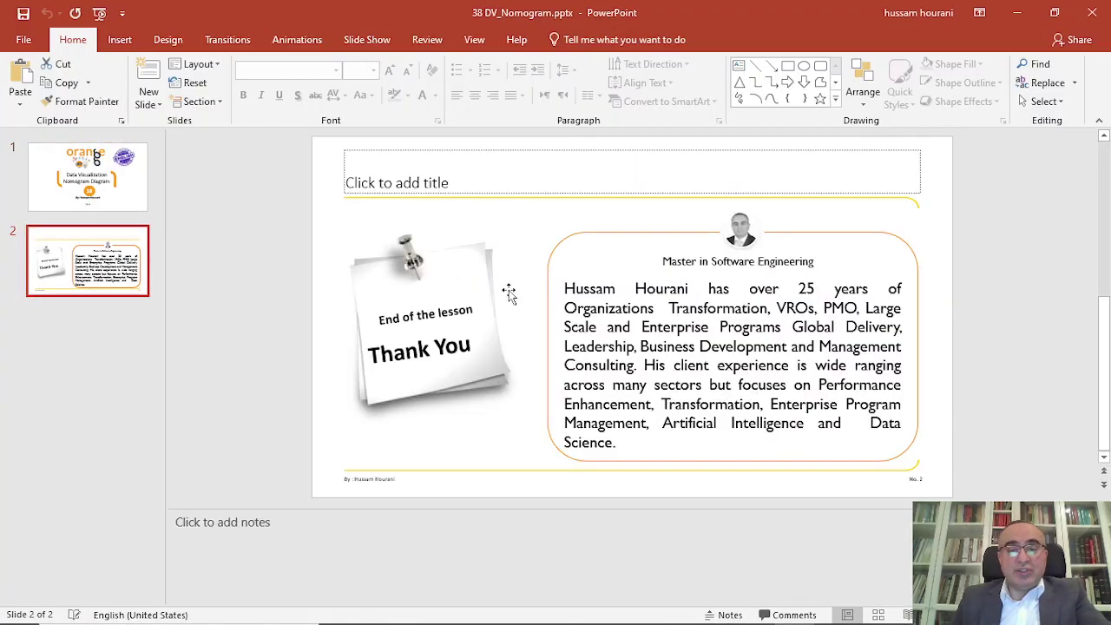